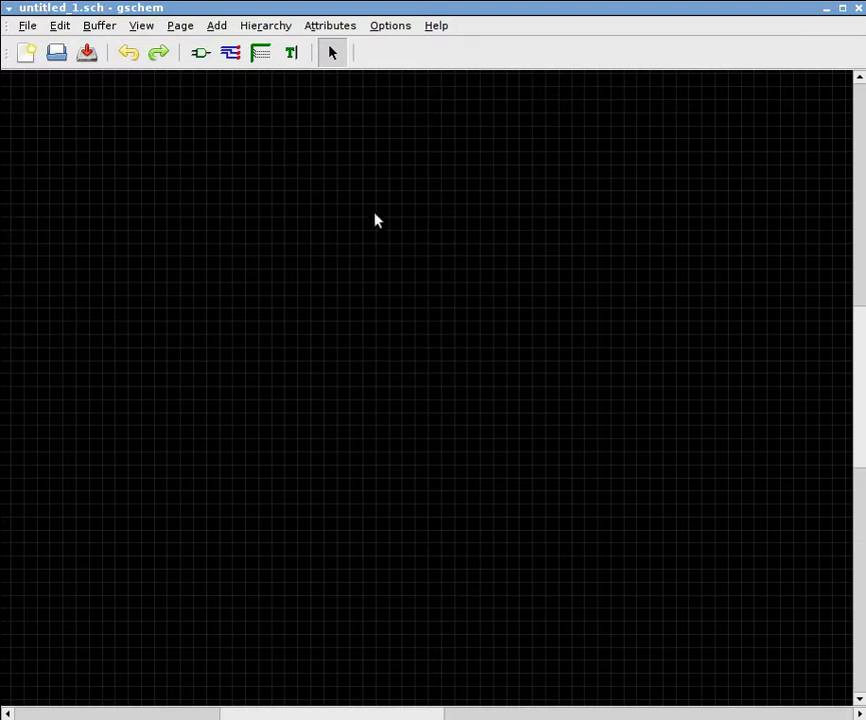
Start saving the untitled schematic, select the default file name, then cancel the save
click(29, 27)
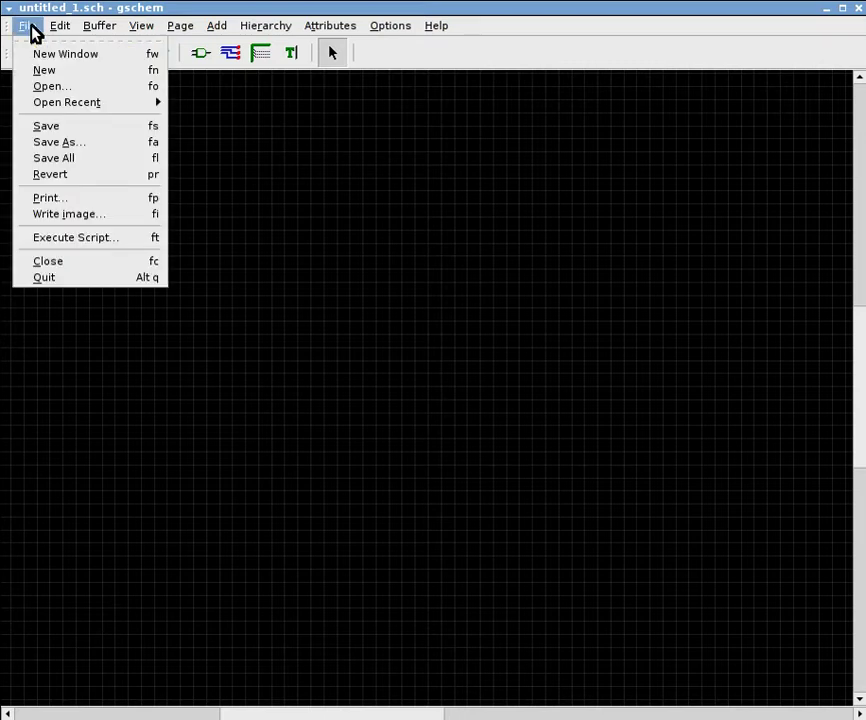
click(62, 126)
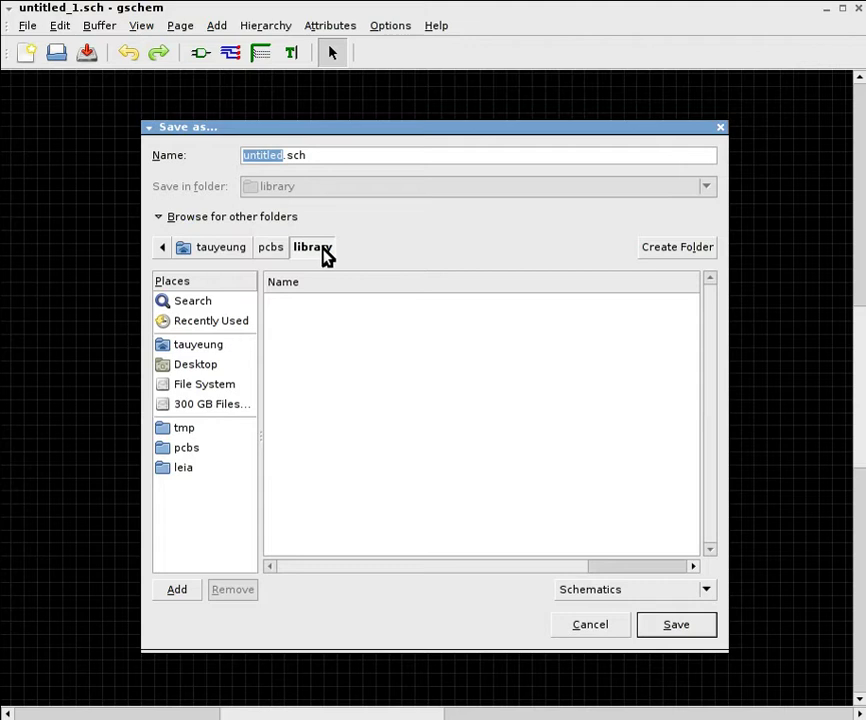
key(Home)
key(shift+End)
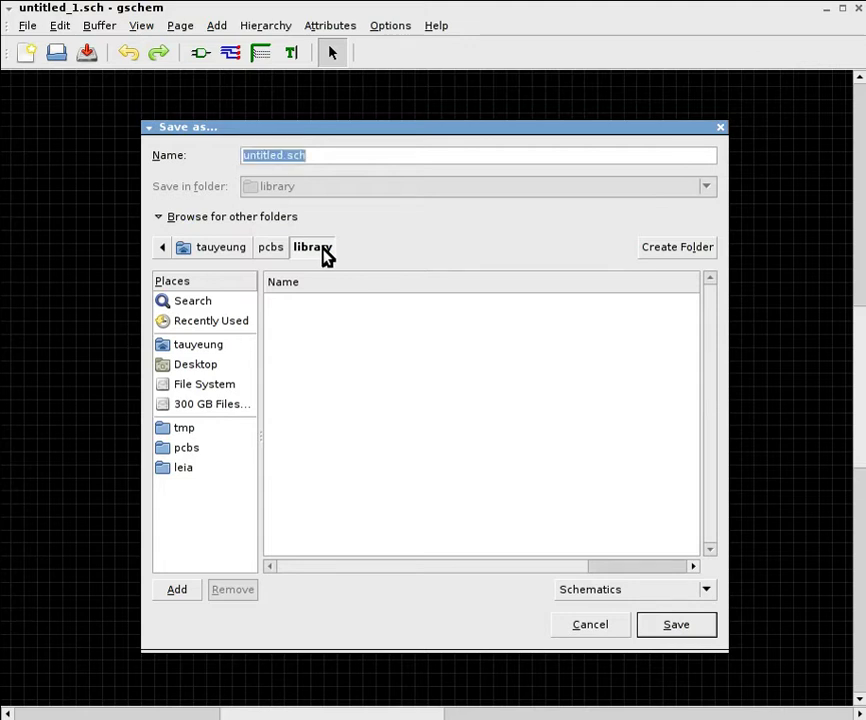
click(588, 625)
Switch to the IRF8313PbF datasheet and copy 'IRF8313' from its heading
key(alt+Tab)
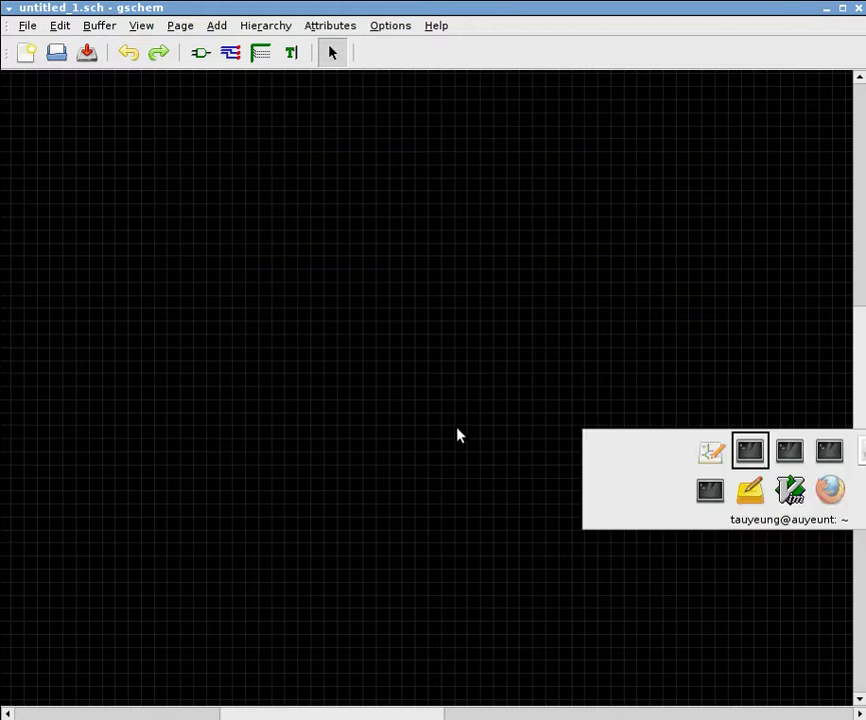
key(alt+Tab)
key(alt+Tab)
key(alt+Tab)
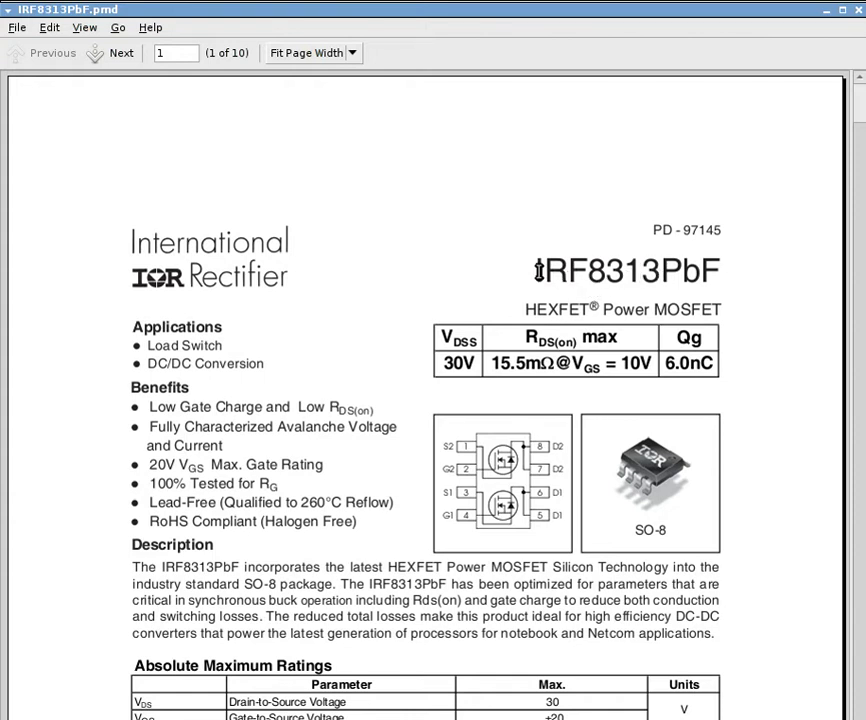
drag(540, 270, 660, 268)
key(ctrl+c)
right_click(625, 277)
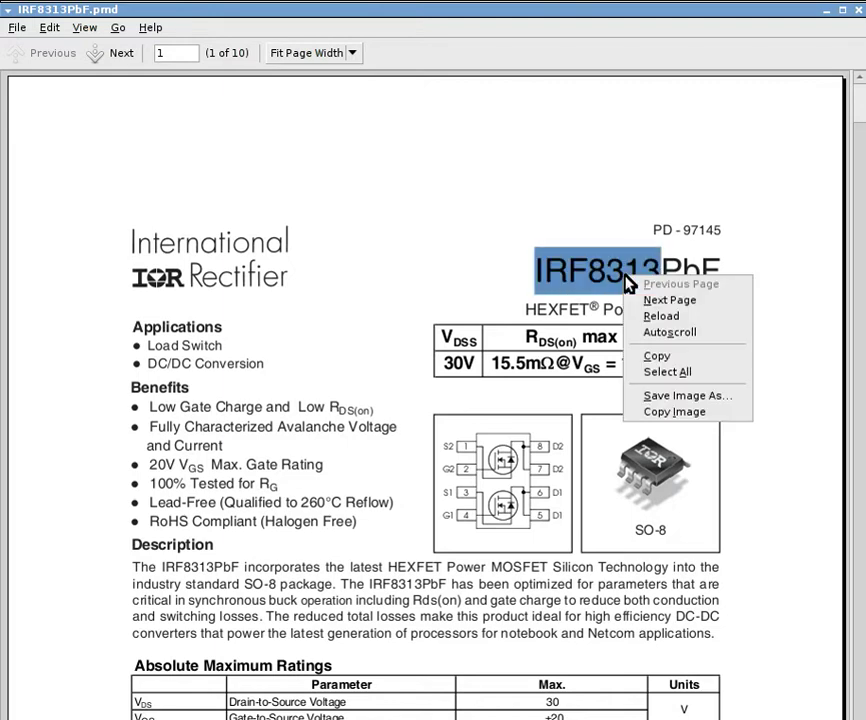
click(648, 356)
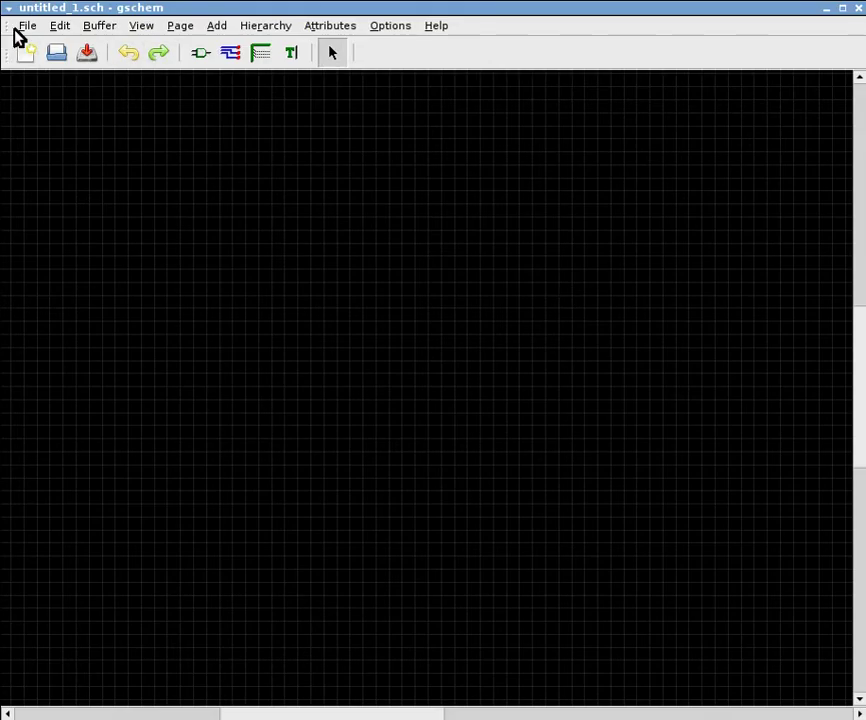
Save the blank page as IRF8313.sym, pasting the copied part name and adding .sym
click(26, 28)
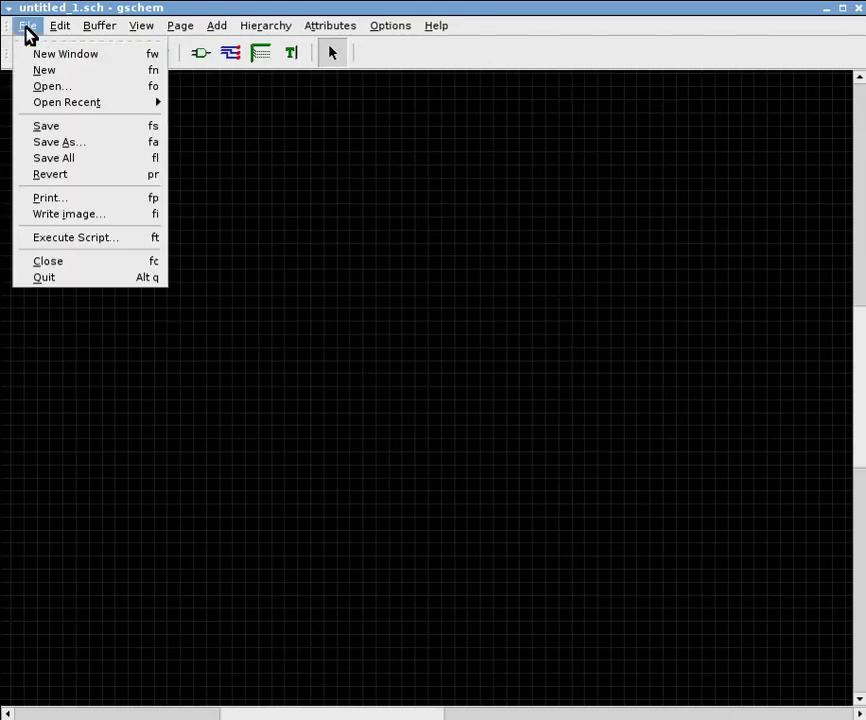
click(72, 131)
triple_click(268, 155)
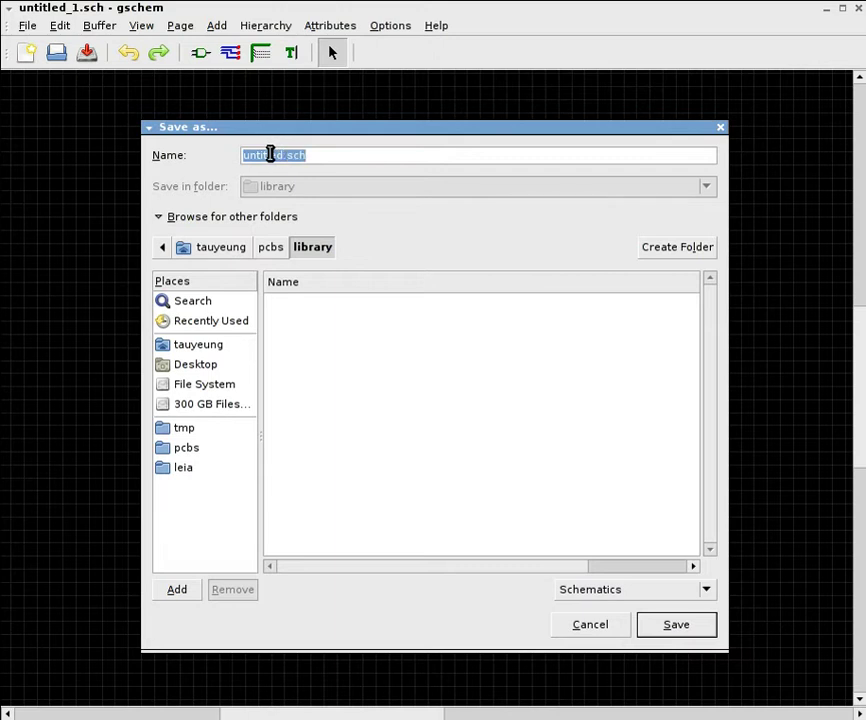
right_click(270, 155)
click(313, 193)
text(.sym)
key(Left)
key(Left)
key(Left)
key(Left)
text(-)
key(BackSpace)
key(End)
click(675, 634)
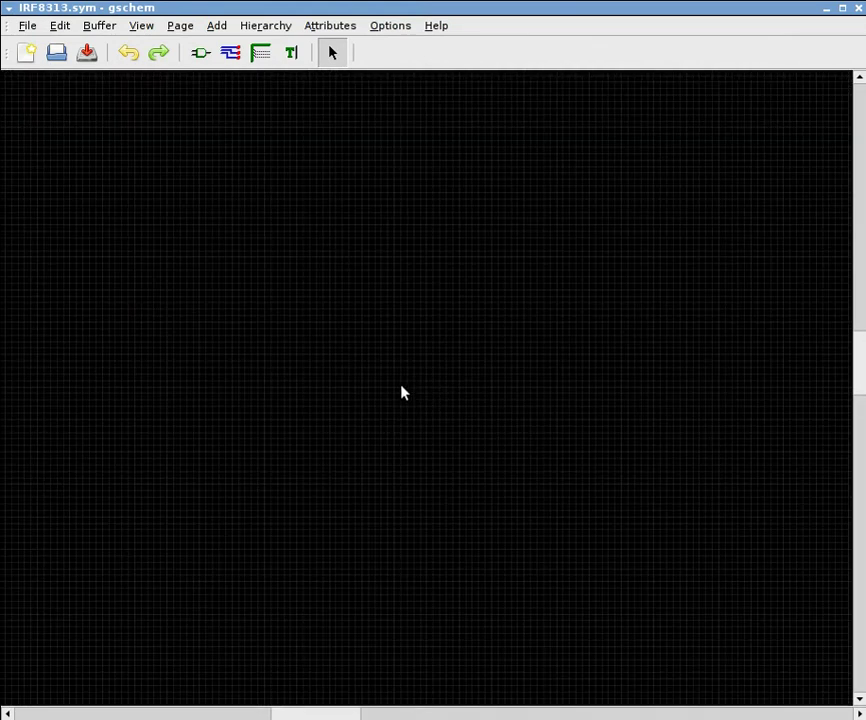
scroll(415, 393, up, 1)
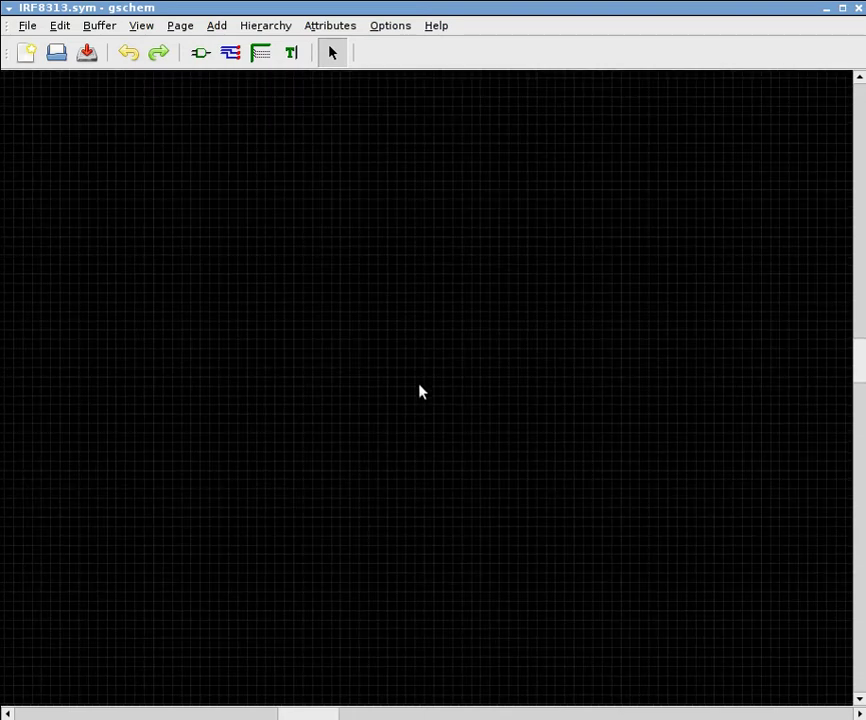
scroll(427, 394, up, 1)
scroll(427, 394, up, 1)
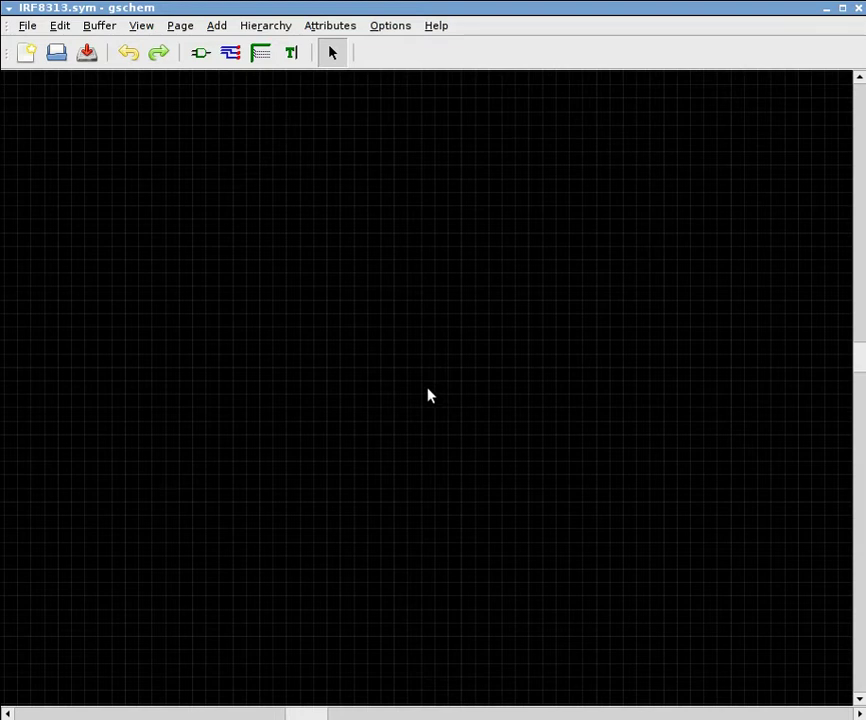
Place the first pin at the top left and hide the invisible attribute text
click(220, 27)
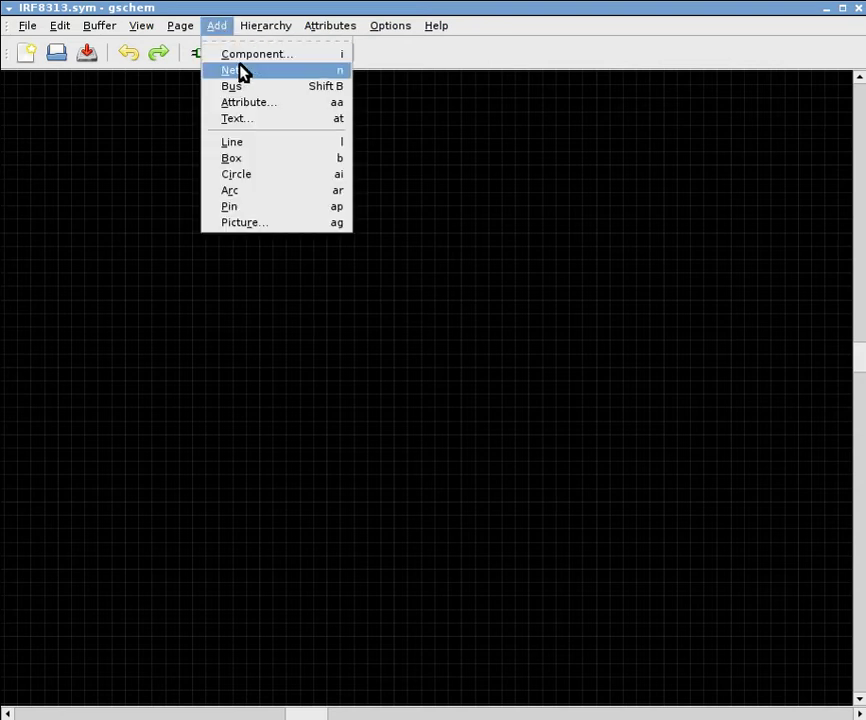
click(288, 215)
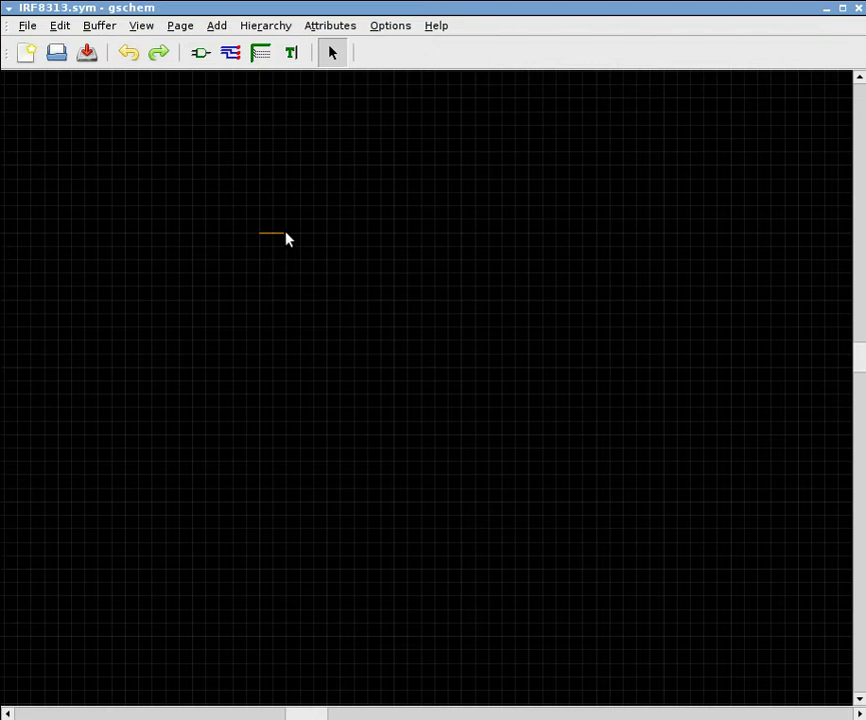
click(286, 234)
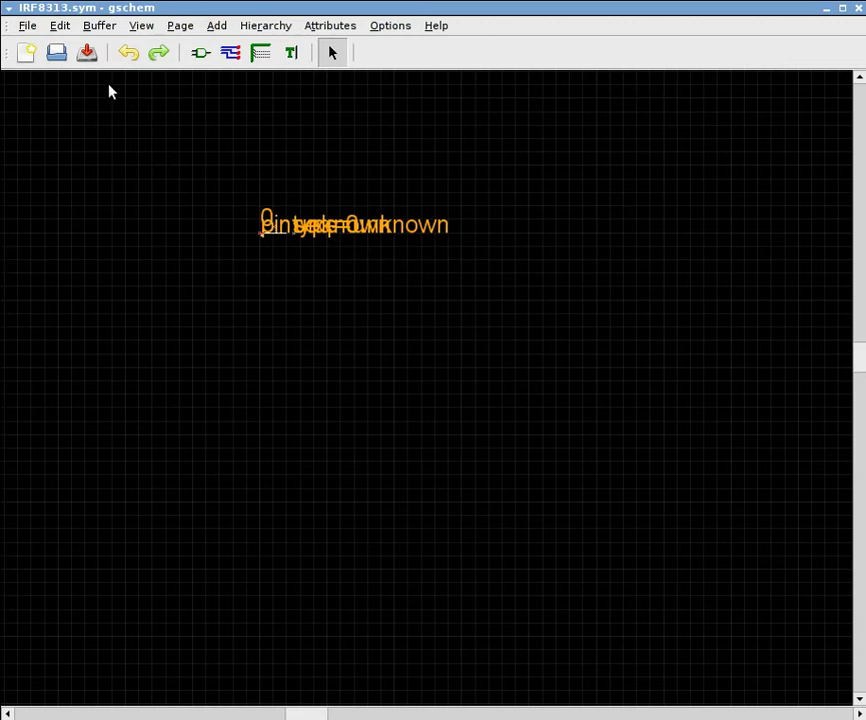
click(59, 27)
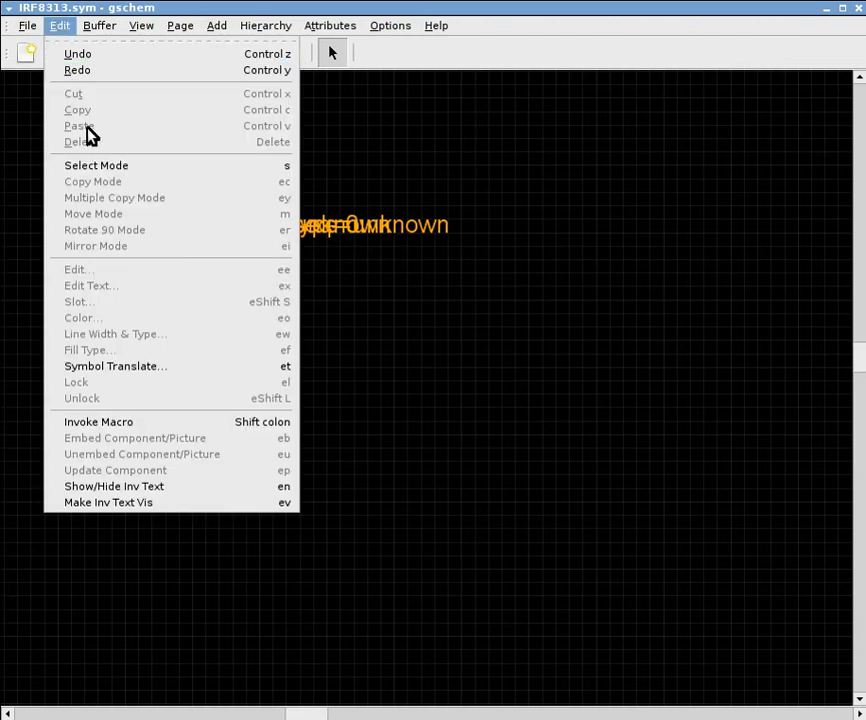
click(164, 489)
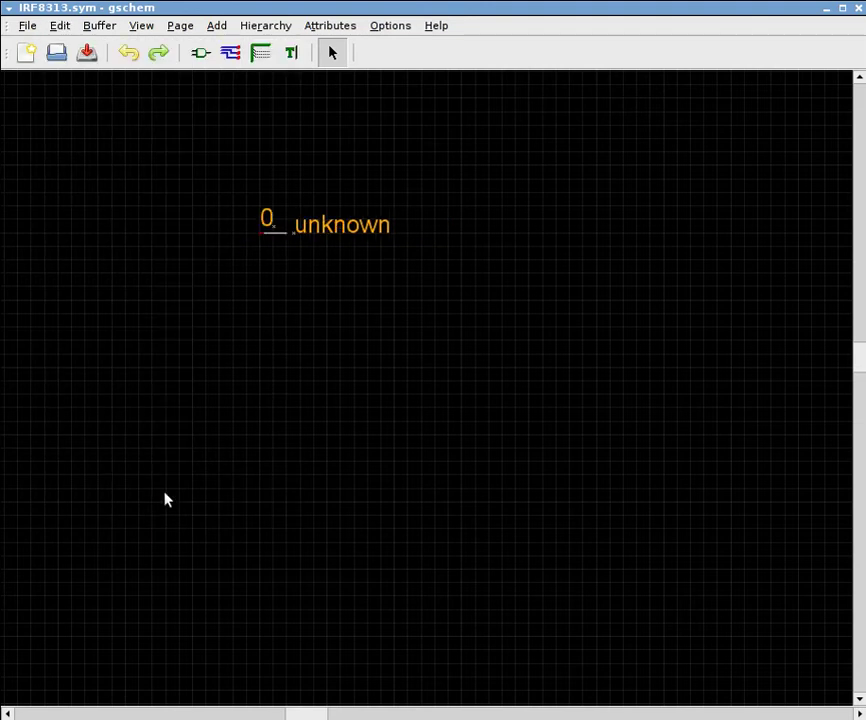
Place three more pins in a column below the first pin
click(285, 262)
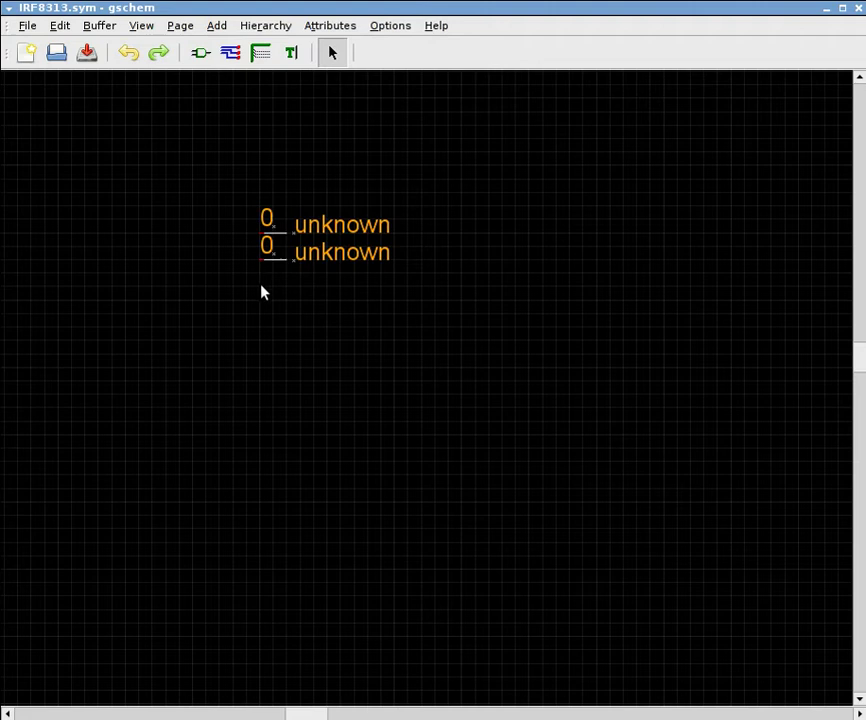
click(285, 289)
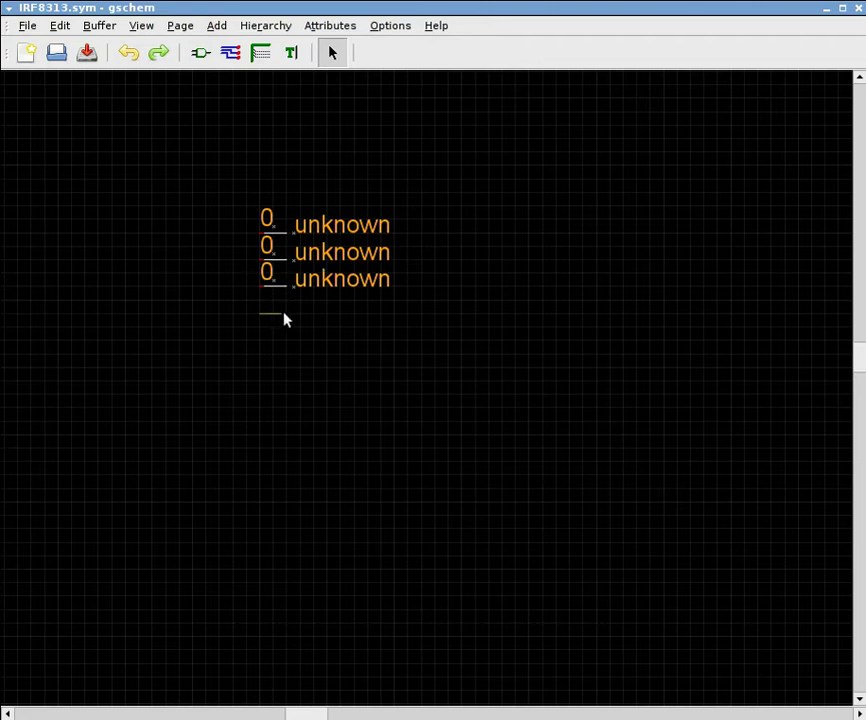
click(284, 315)
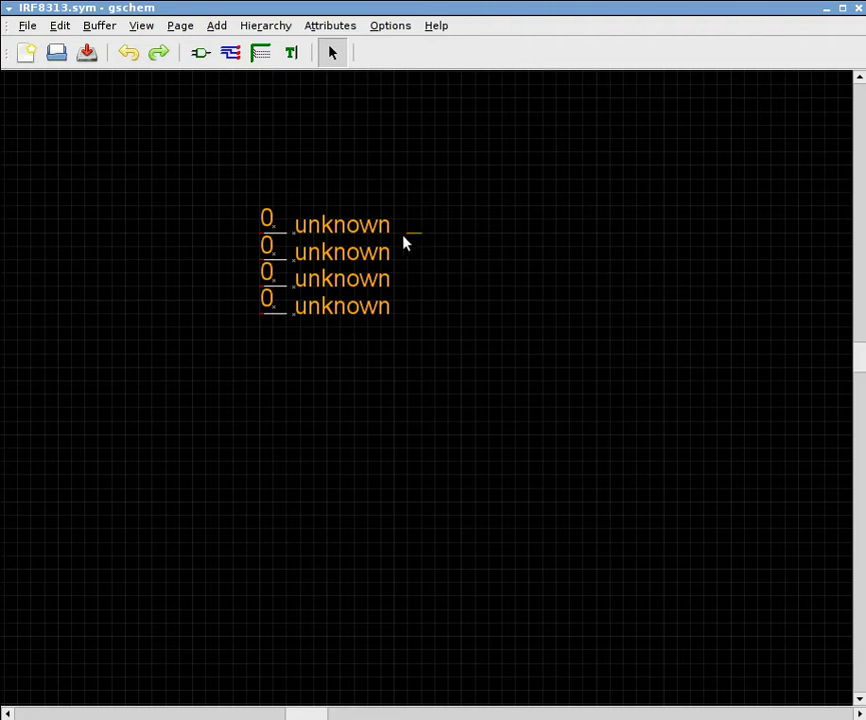
Paste copied pins at the right end of the second, third and fourth rows
key(ctrl+v)
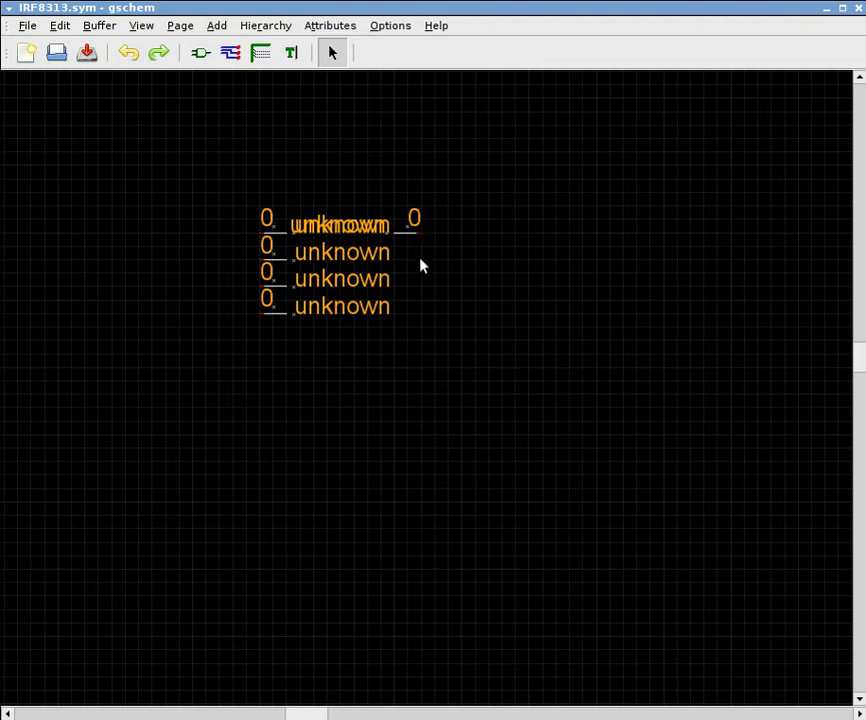
click(400, 262)
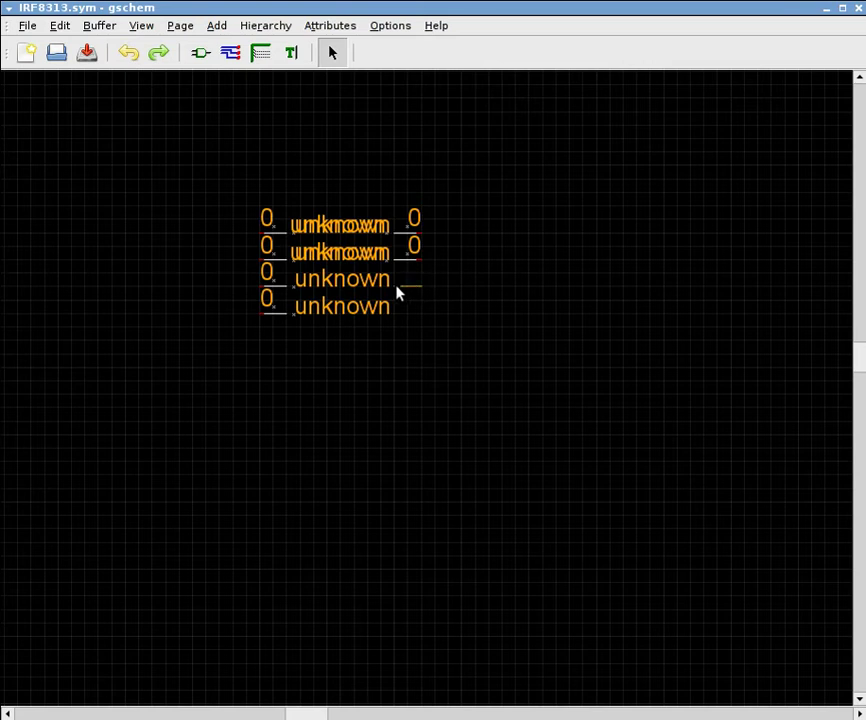
click(395, 290)
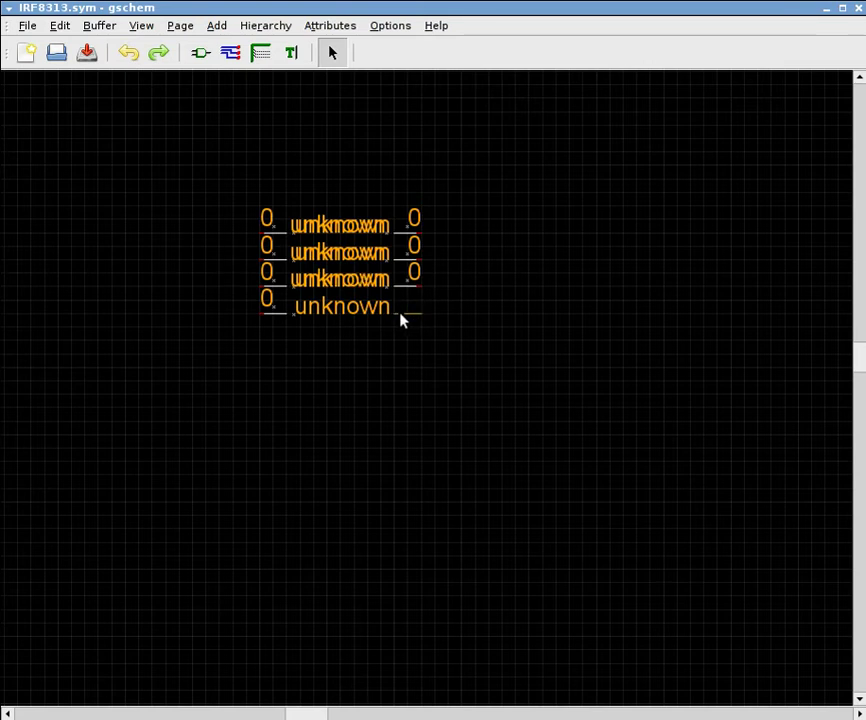
click(399, 319)
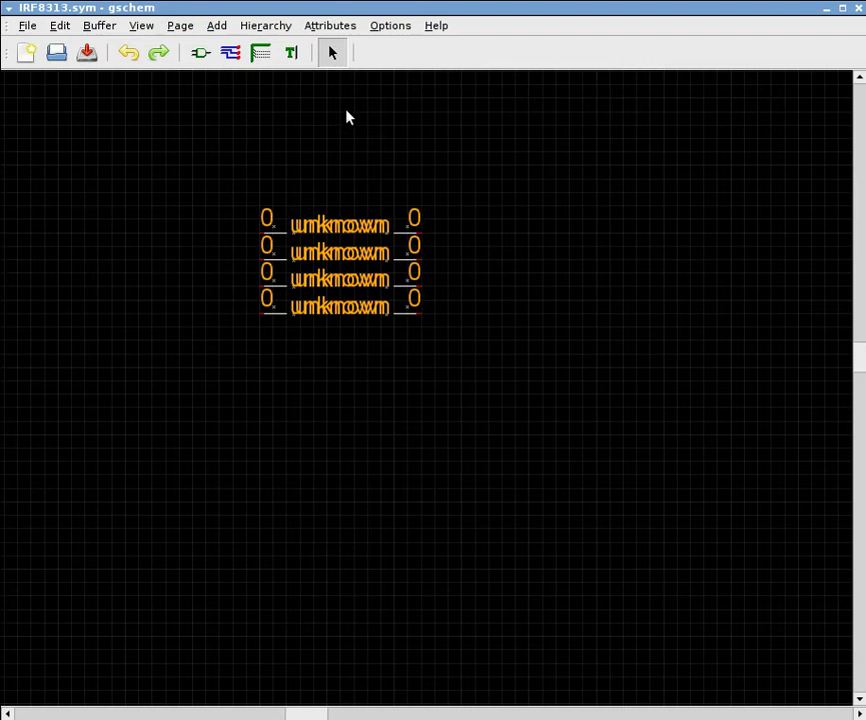
Return to select mode, clear the selection and select the top-left pin
click(334, 54)
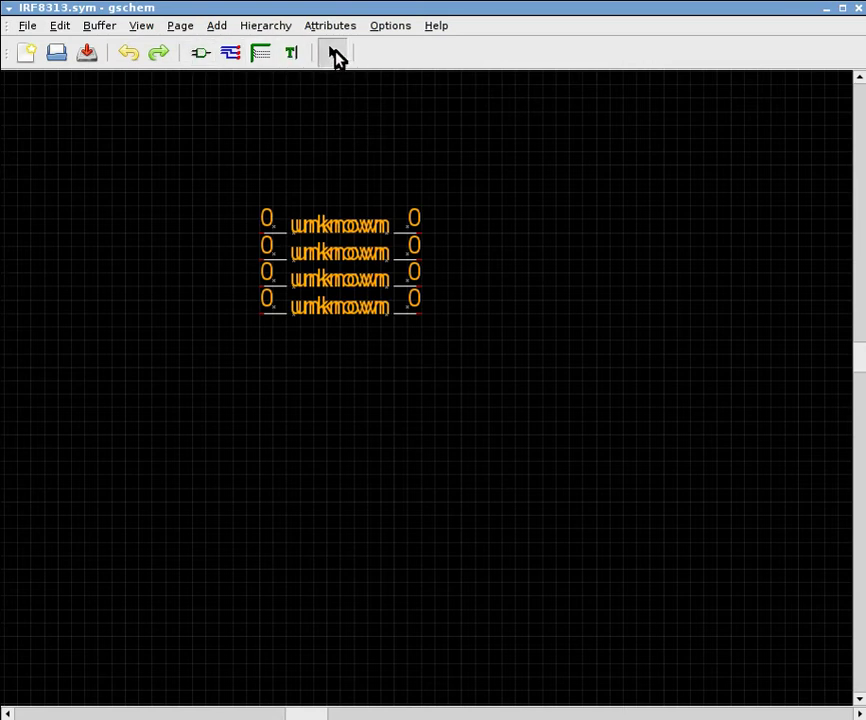
click(399, 153)
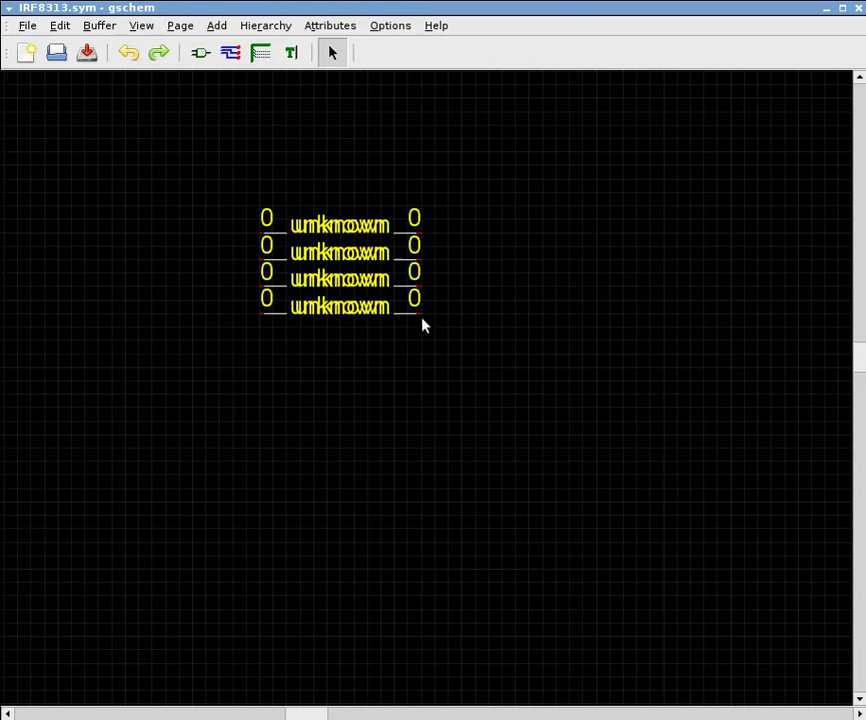
click(274, 239)
Open the Single Attribute Editor, browse the attribute names, and close it without adding
key(a)
key(a)
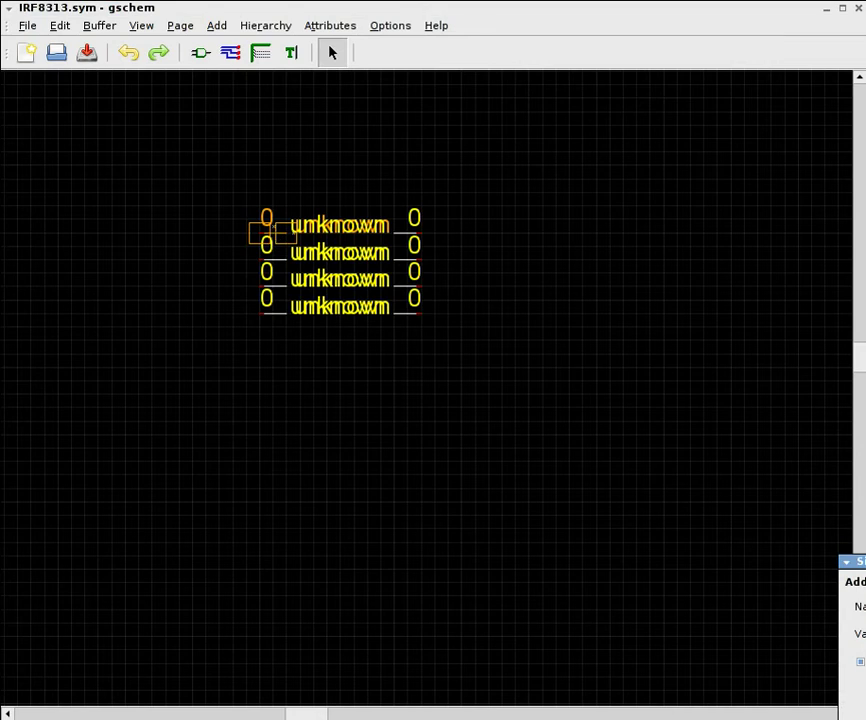
drag(855, 561, 652, 286)
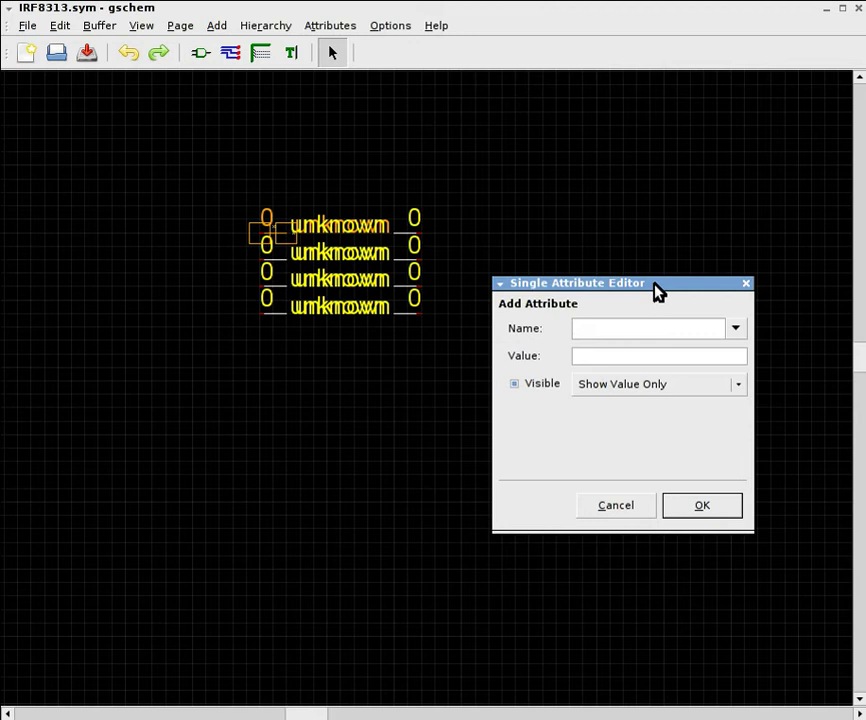
click(736, 330)
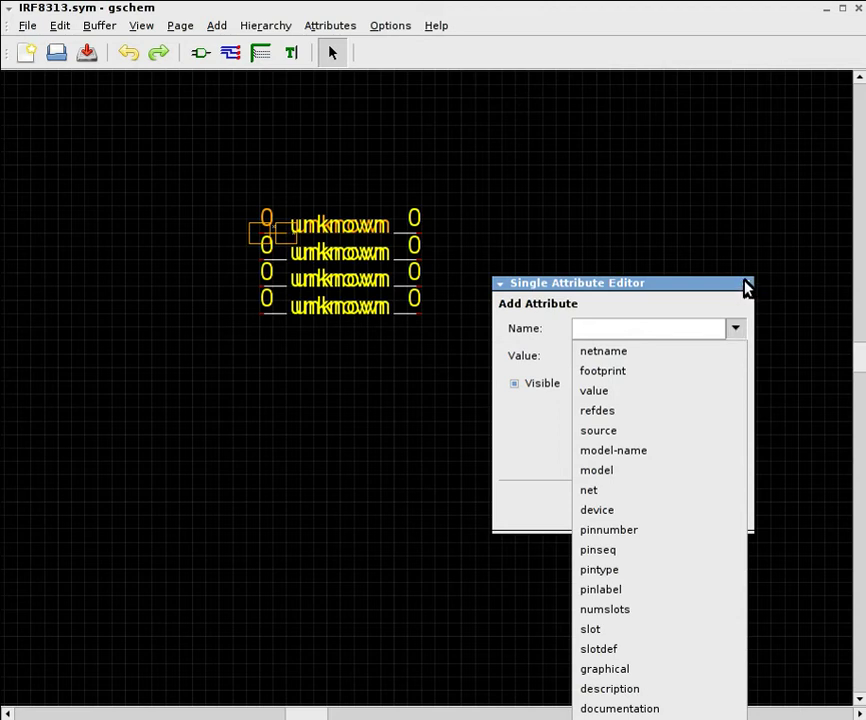
click(746, 284)
click(746, 284)
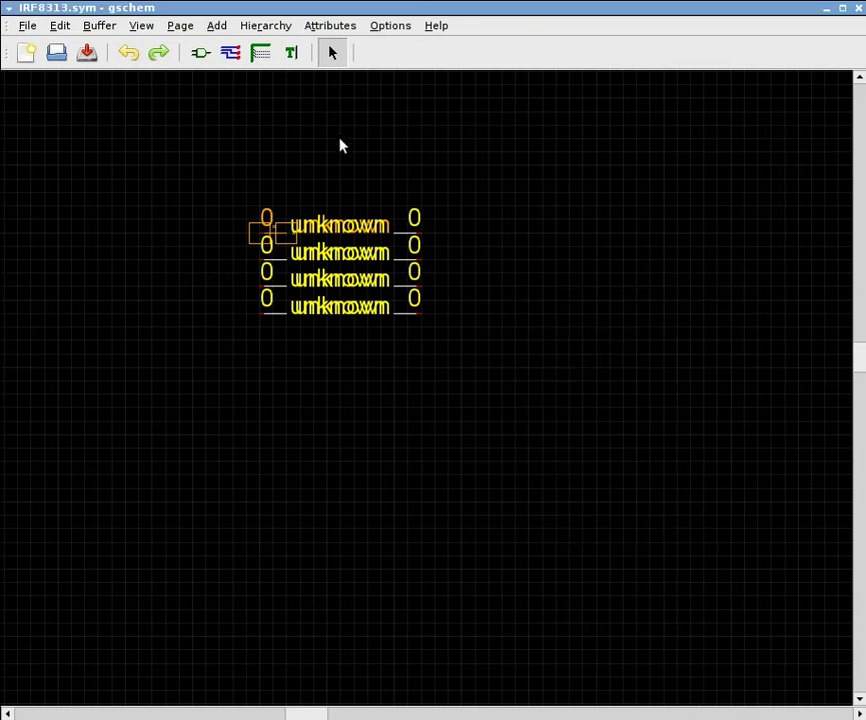
Cancel the Translate prompt and open the pin's attribute editor beside the symbol
key(e)
key(t)
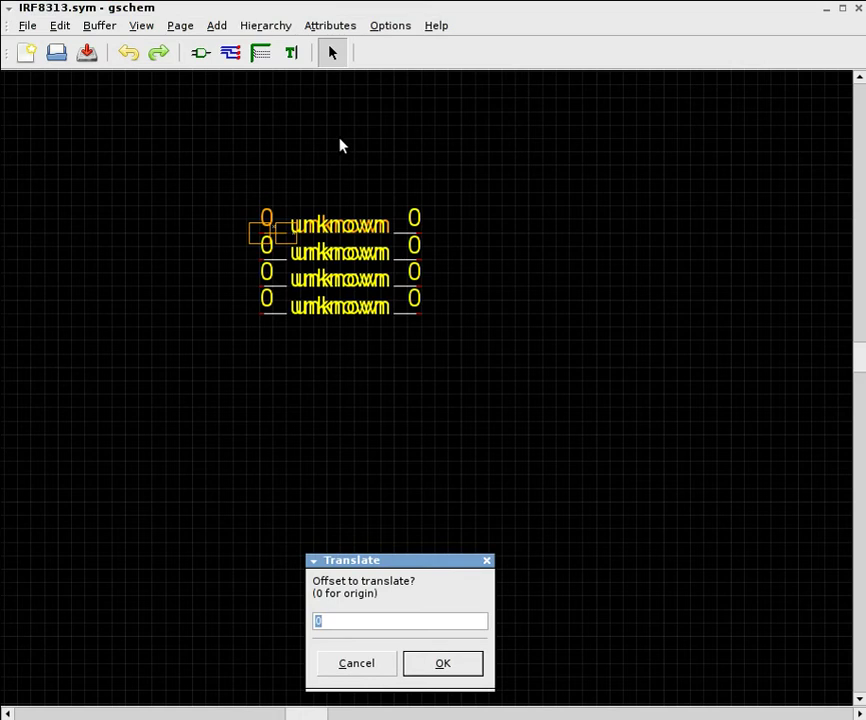
click(360, 665)
key(e)
key(e)
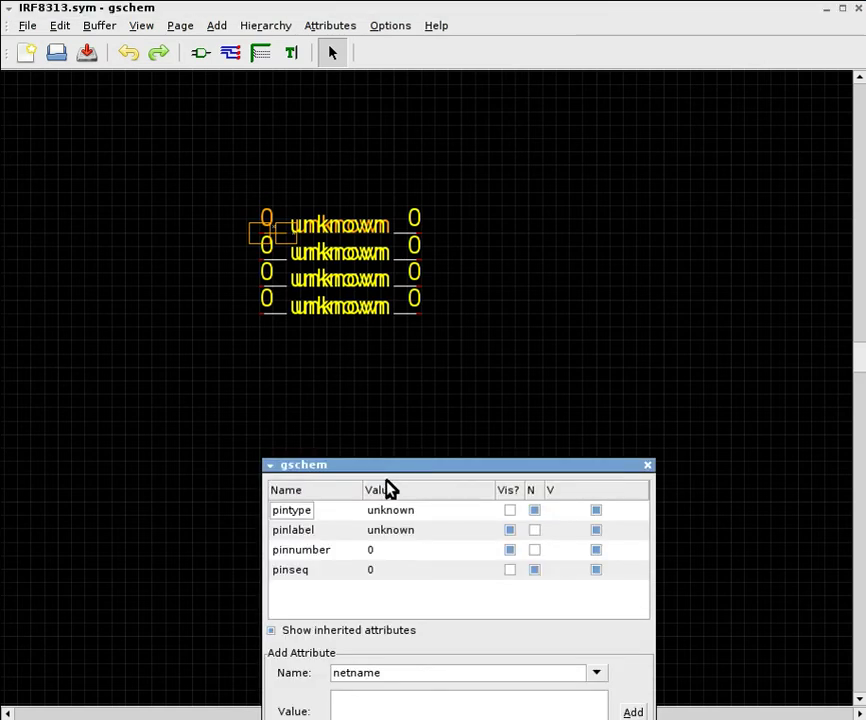
drag(416, 467, 605, 211)
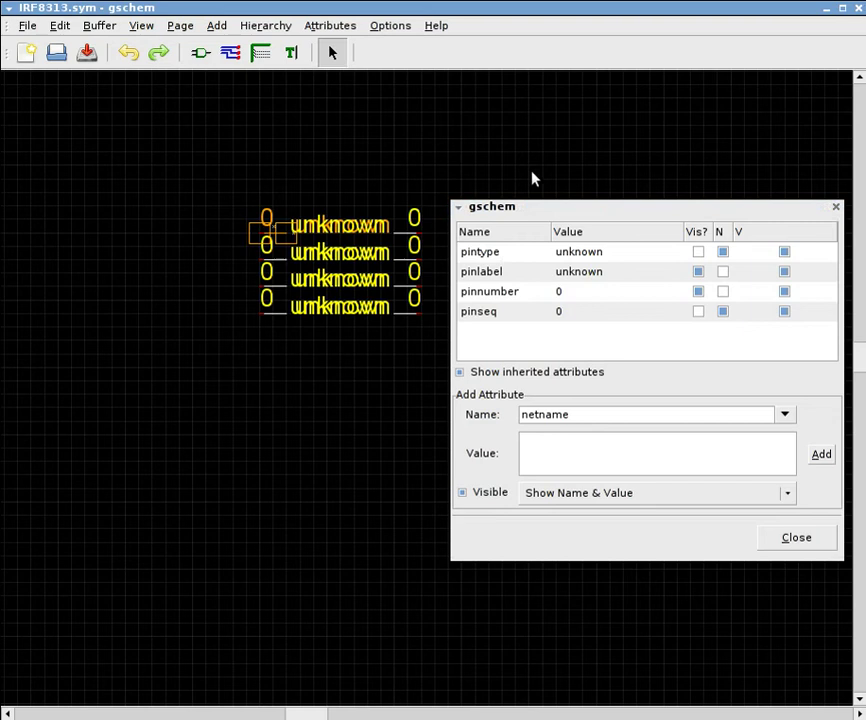
Browse the Attributes and Edit menus without choosing anything, then switch to the datasheet
click(336, 27)
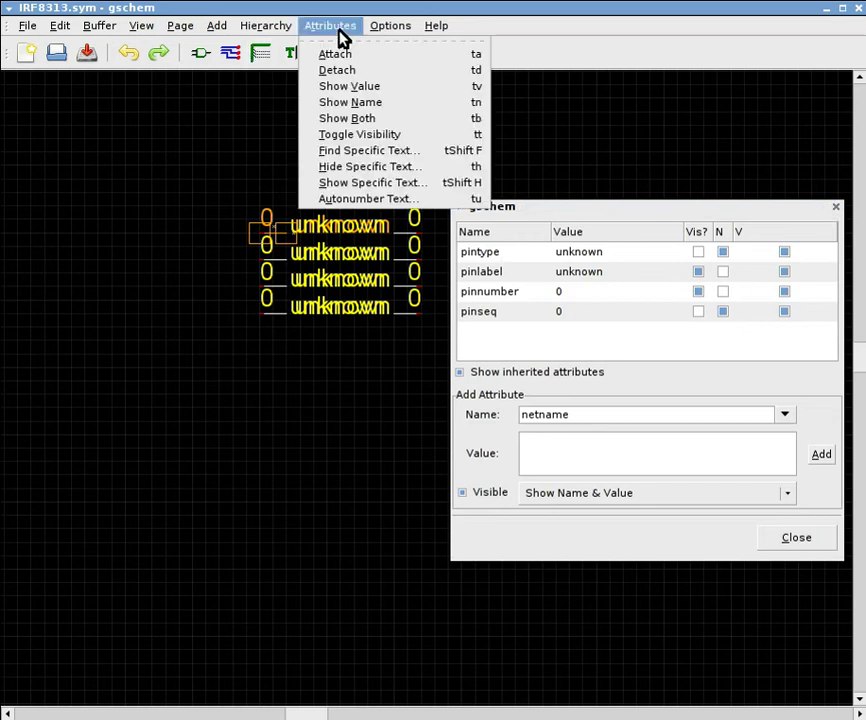
click(340, 36)
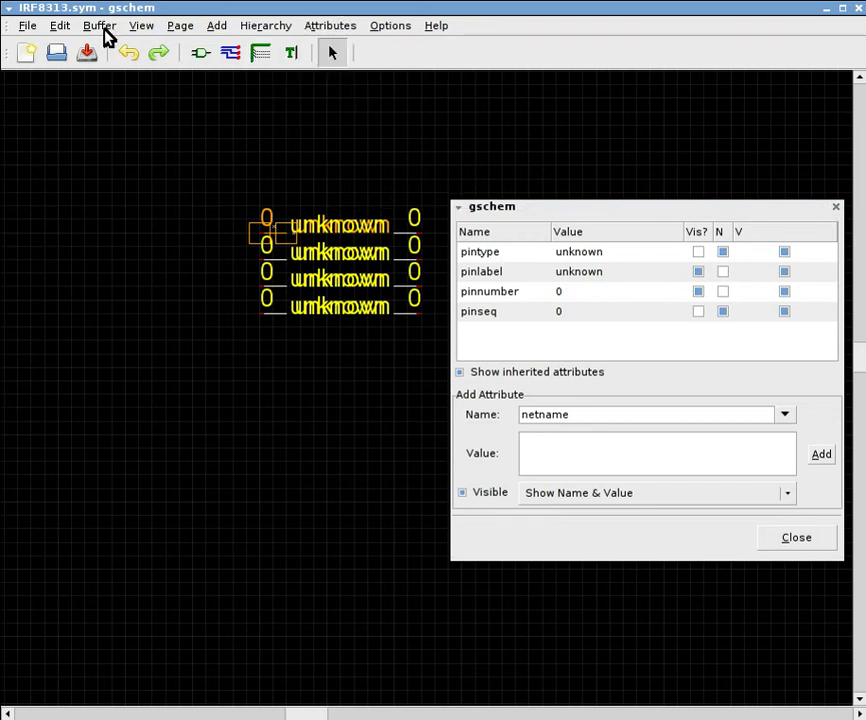
click(60, 27)
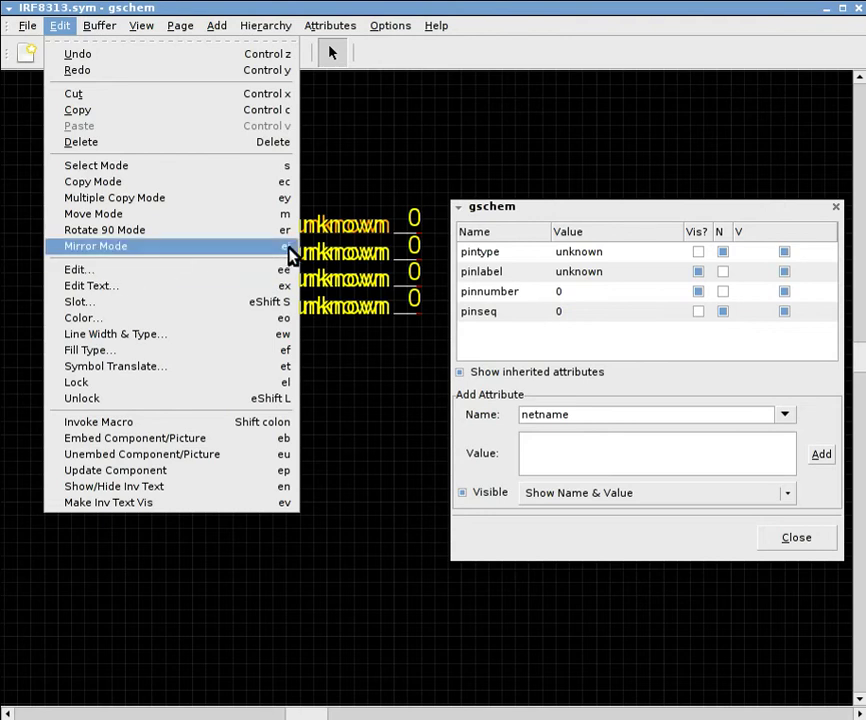
click(612, 211)
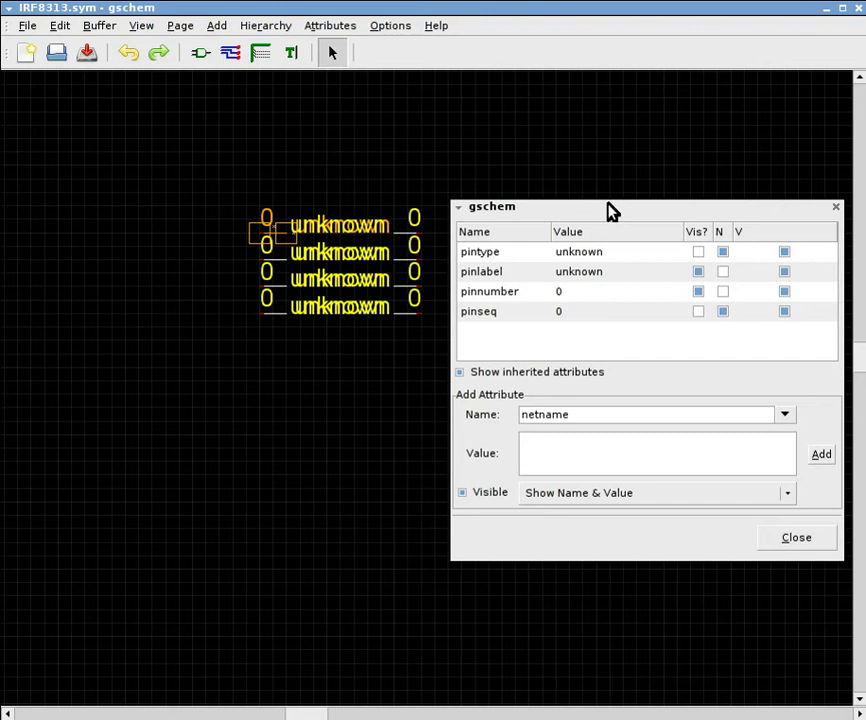
key(alt+Tab)
key(alt+Tab)
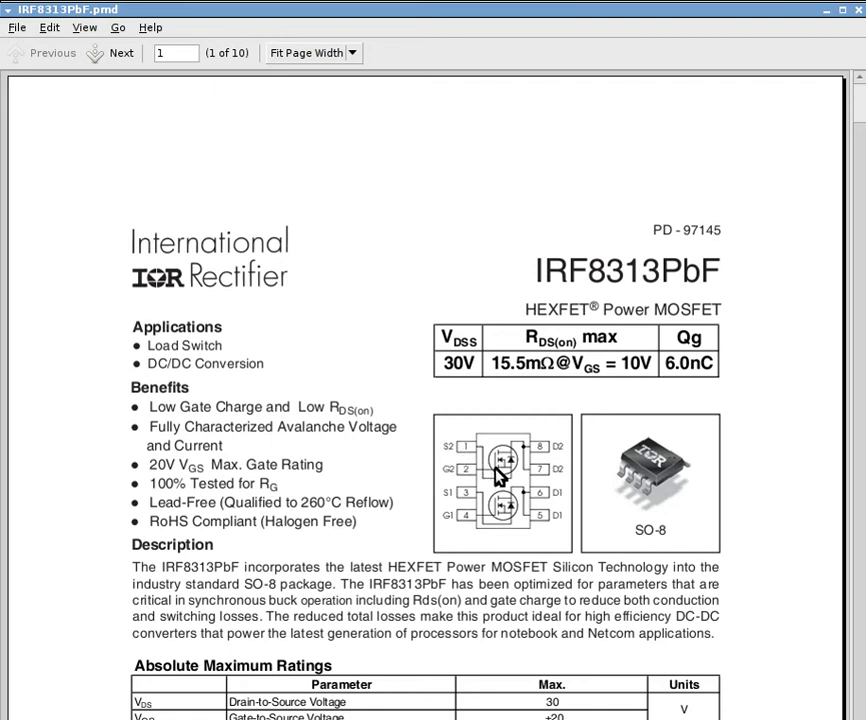
Set the first pin's pintype to pas and pinlabel to S2
key(alt+Tab)
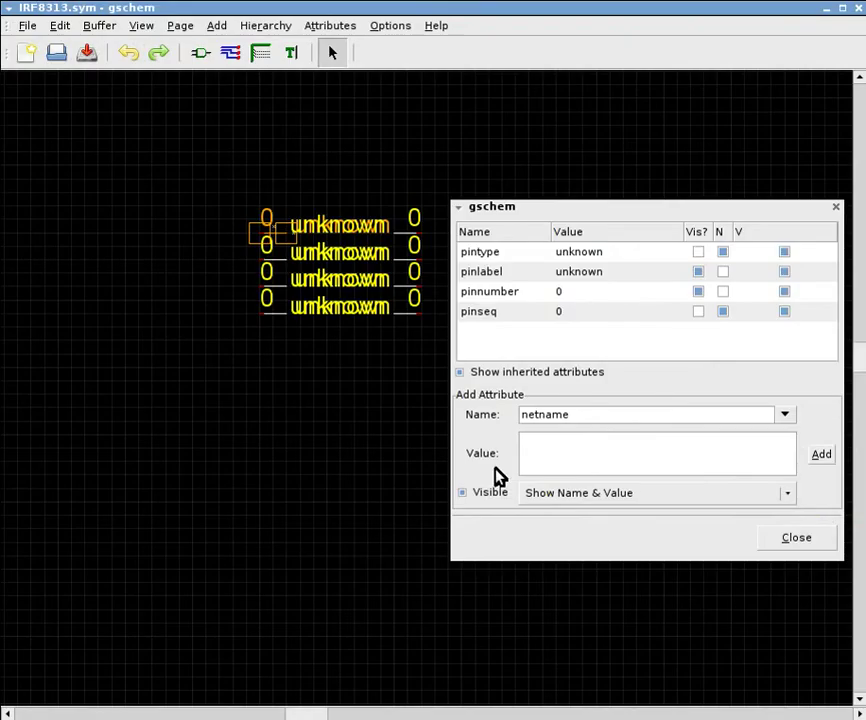
click(602, 258)
click(602, 258)
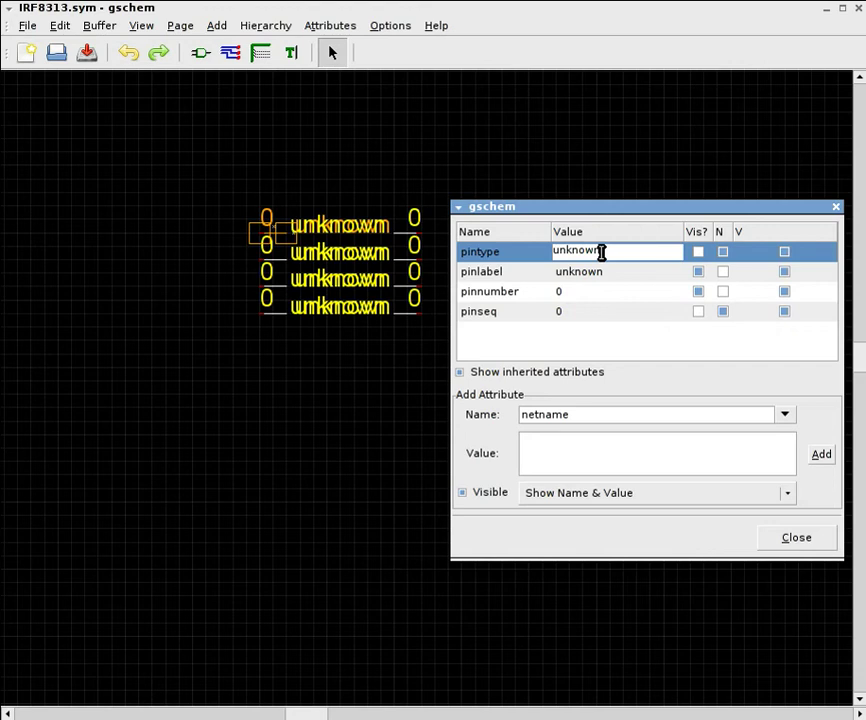
double_click(602, 252)
text(pas)
key(Return)
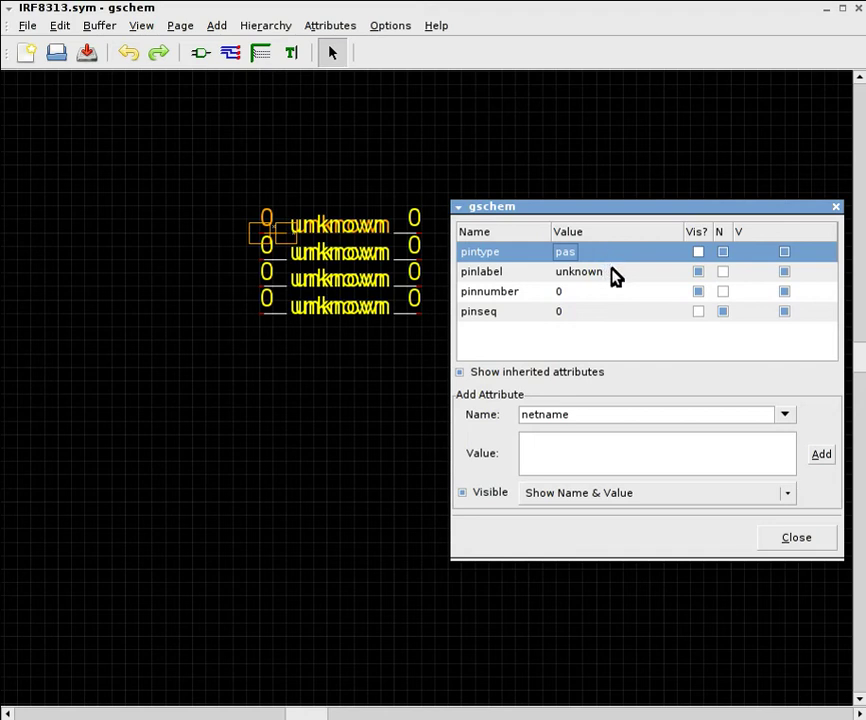
click(613, 275)
click(613, 274)
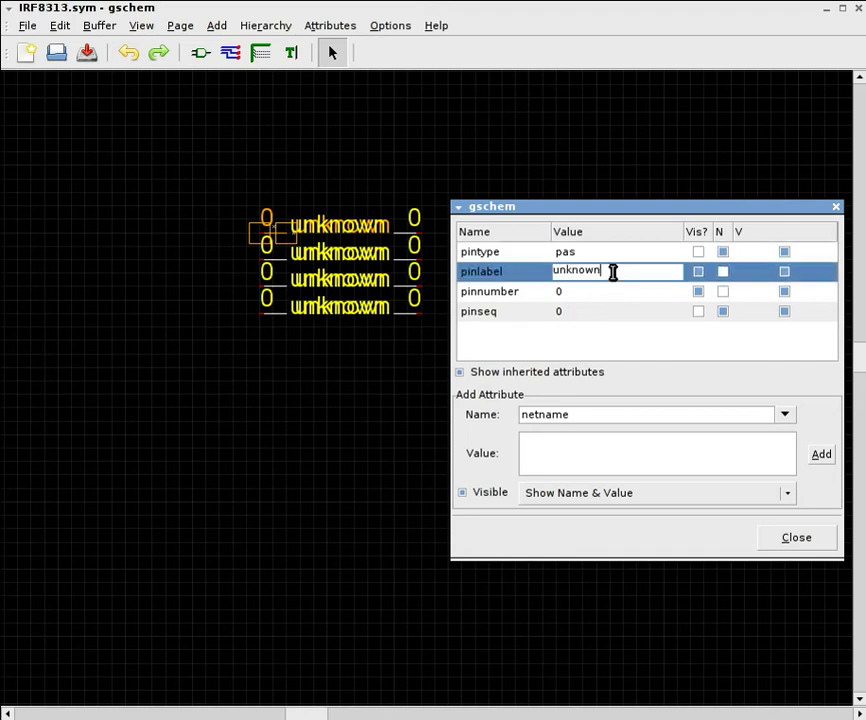
double_click(613, 272)
text(S2)
key(Return)
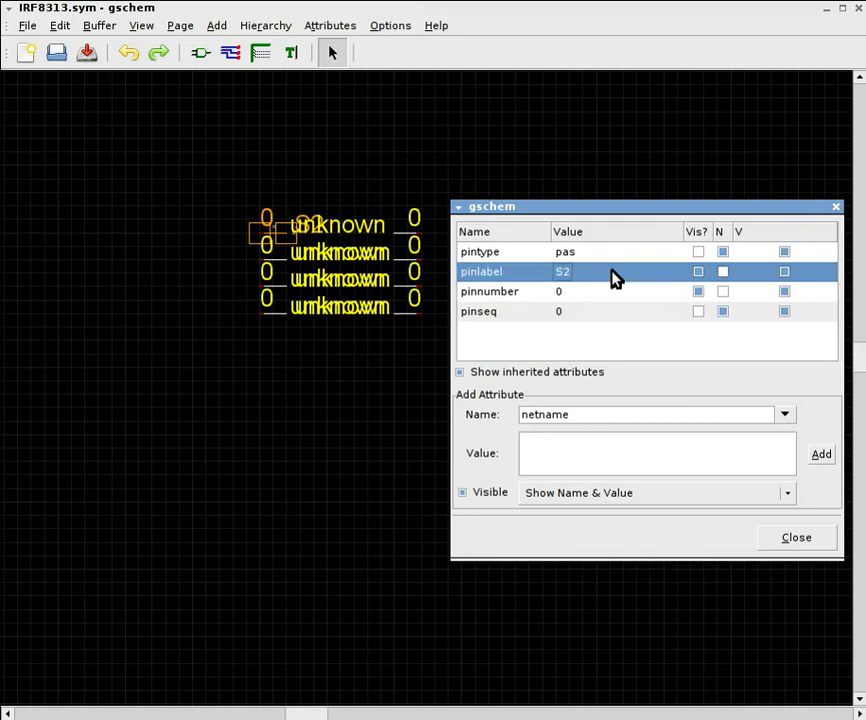
Set the first pin's pinnumber to 1 and pinseq to 1
click(611, 290)
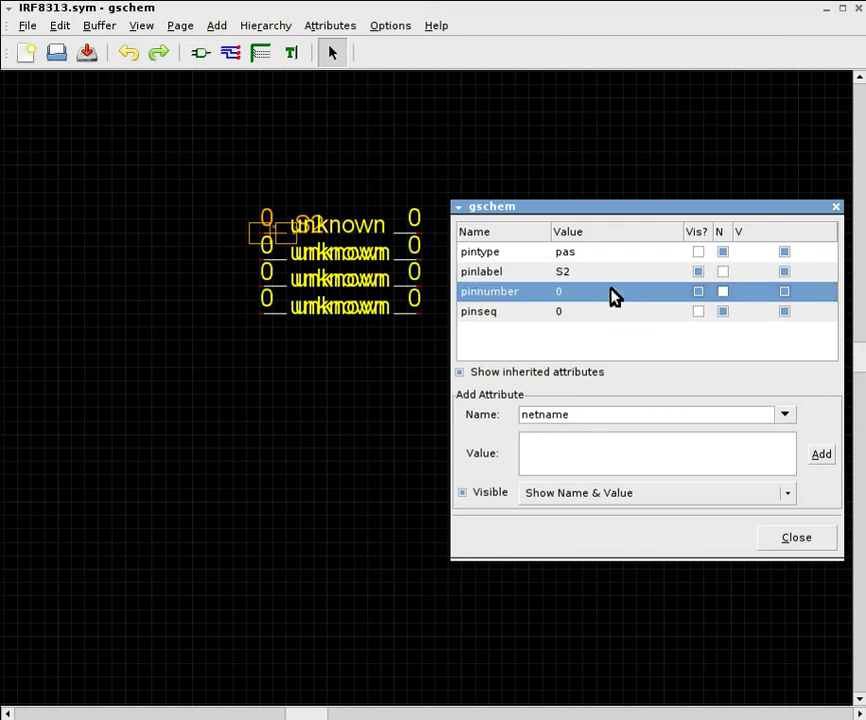
click(611, 290)
text(1)
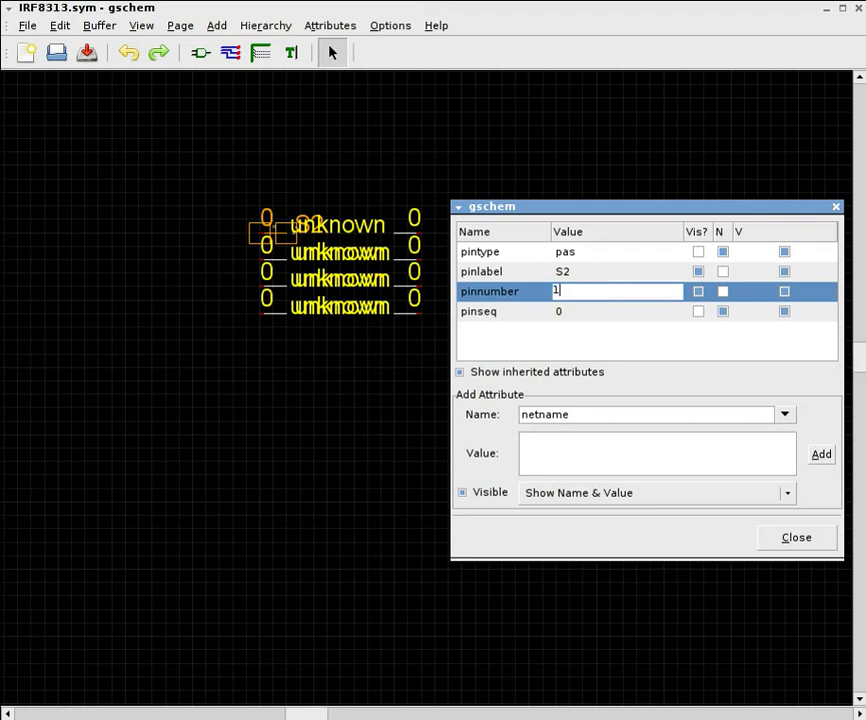
key(Return)
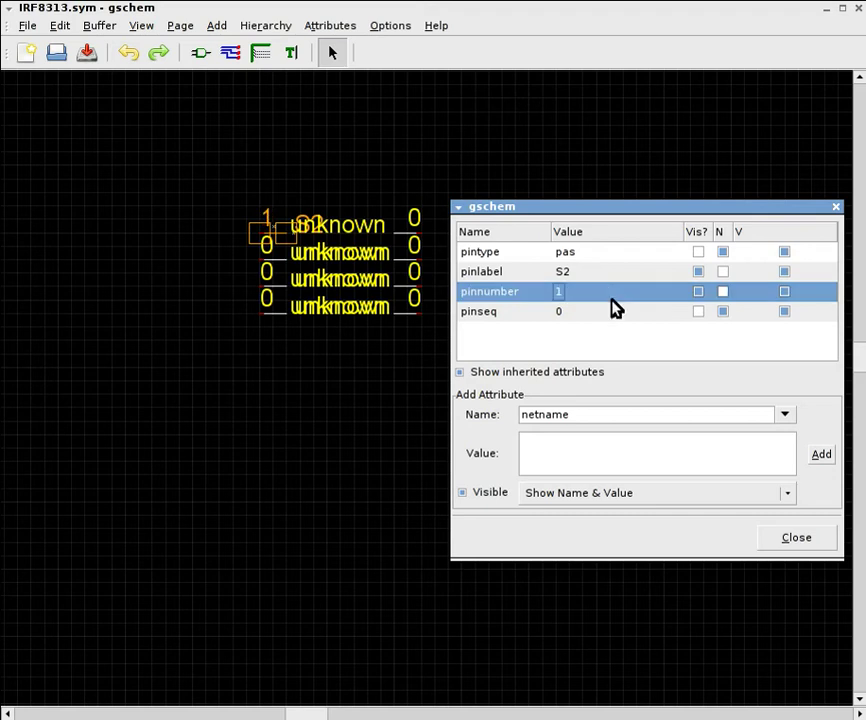
click(616, 316)
click(616, 316)
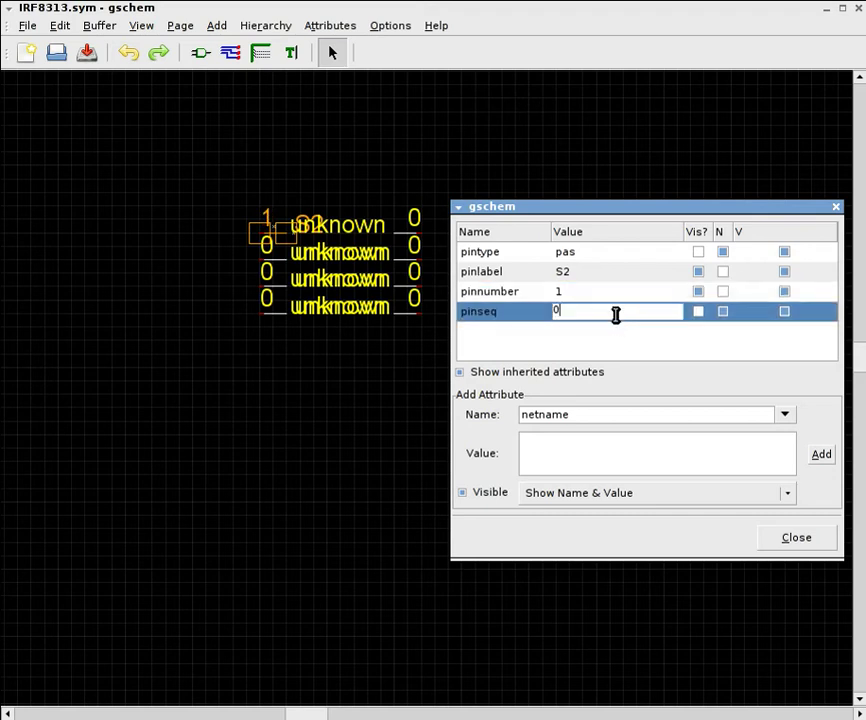
key(BackSpace)
text(1)
key(Return)
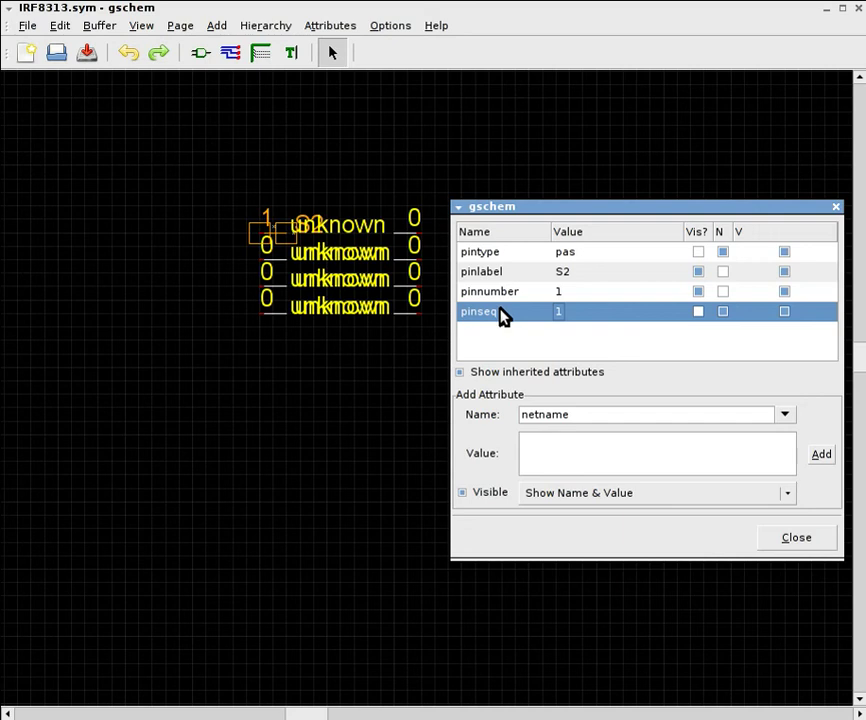
Select the second left pin, check the datasheet, and set its pintype to in
click(277, 267)
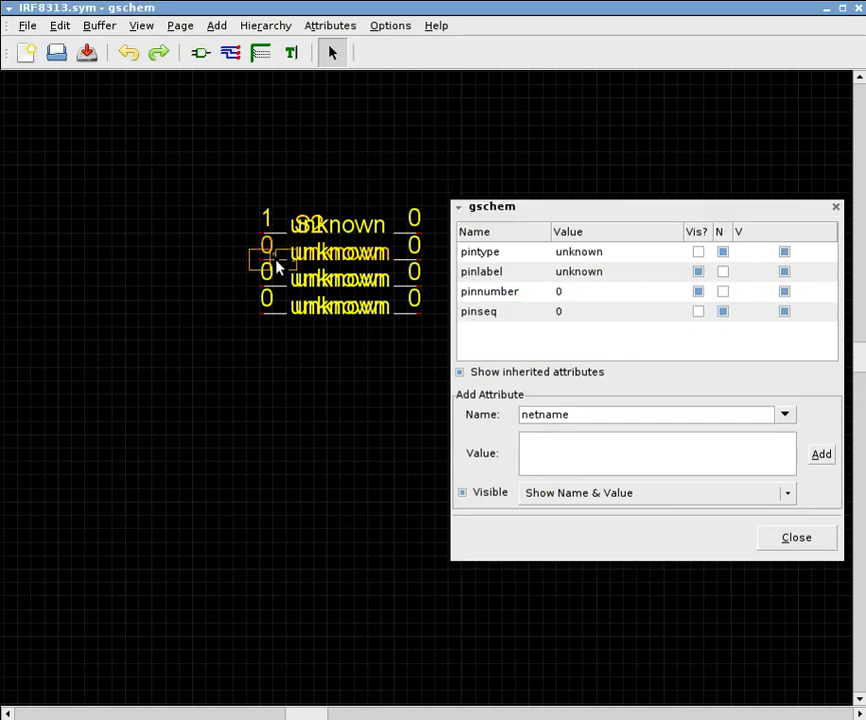
key(alt+Tab)
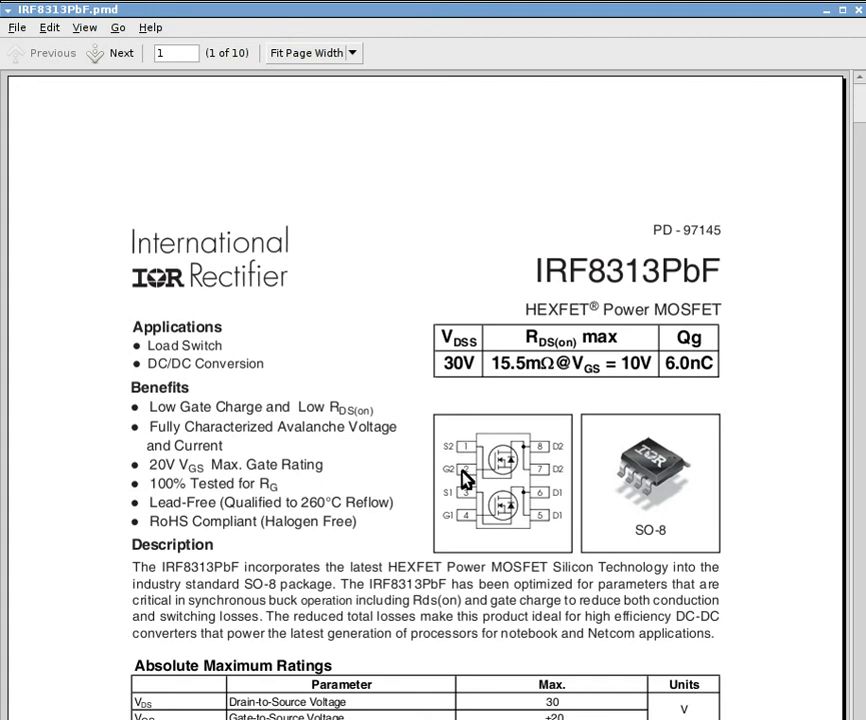
key(alt+Tab)
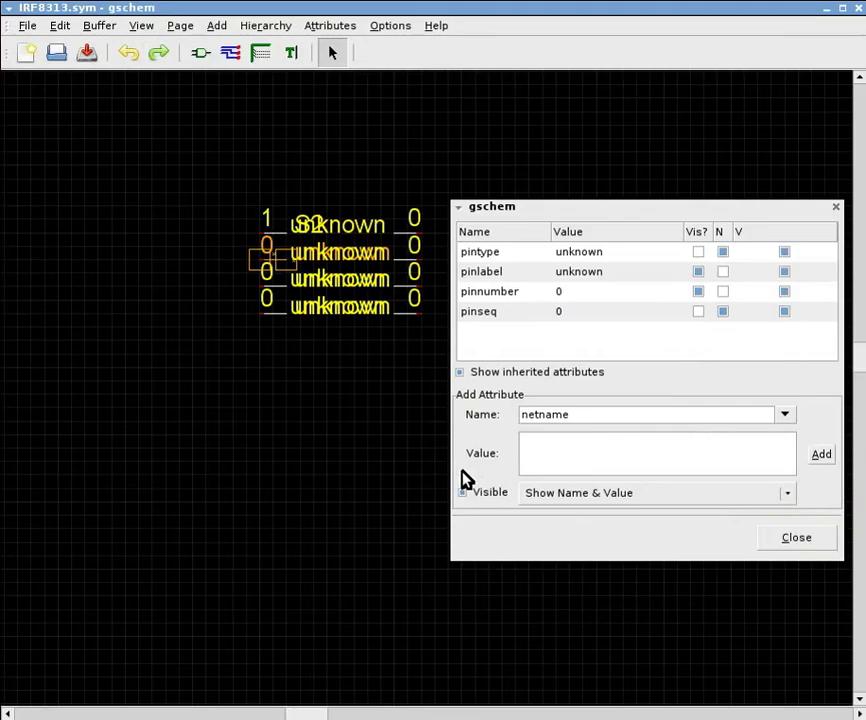
click(621, 256)
click(621, 257)
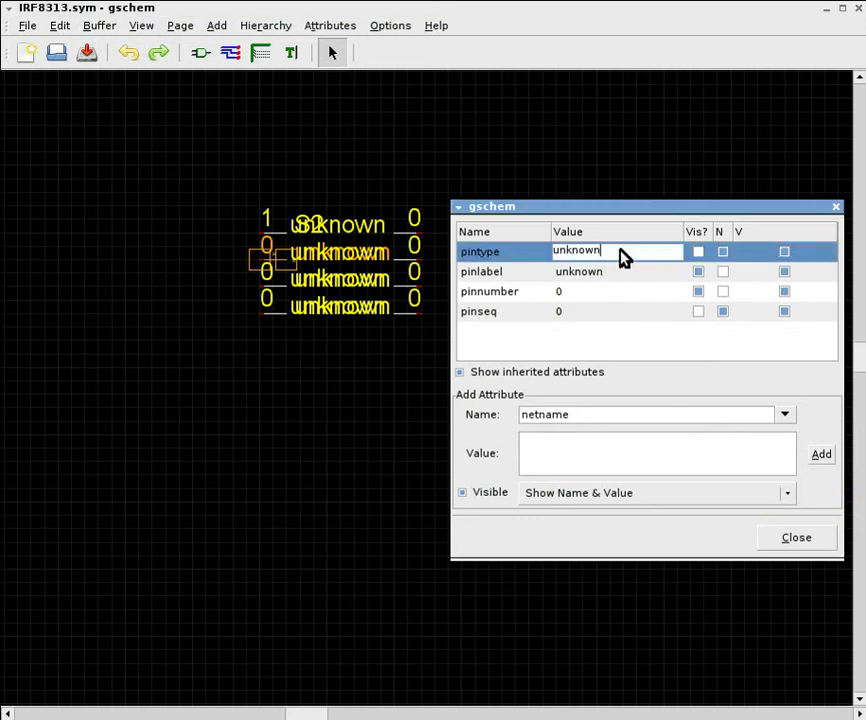
double_click(621, 251)
text(in)
key(Return)
Set the second pin's pinlabel to G2, pinnumber to 2 and pinseq to 2
click(628, 272)
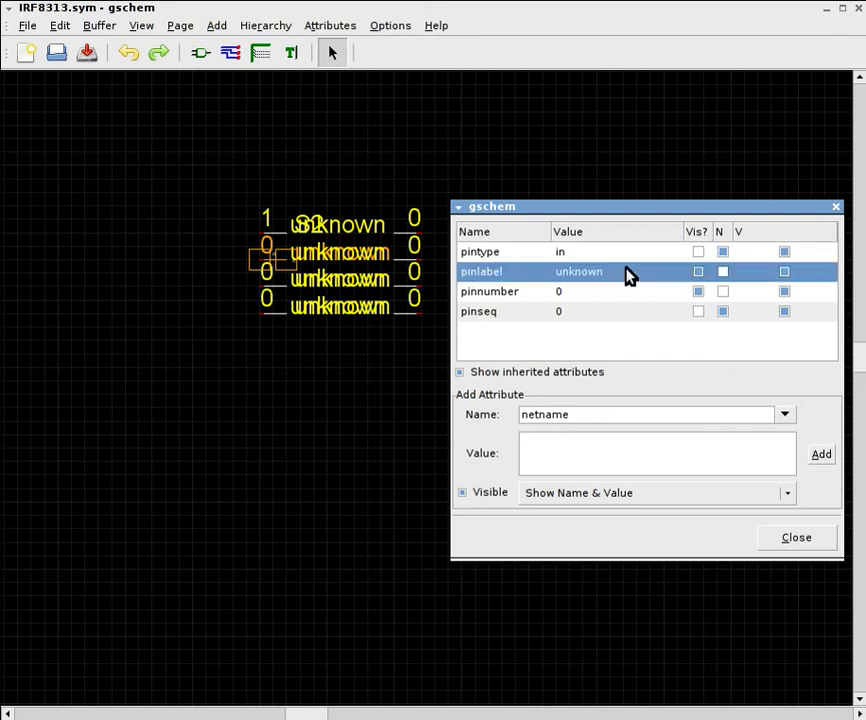
click(628, 274)
double_click(627, 274)
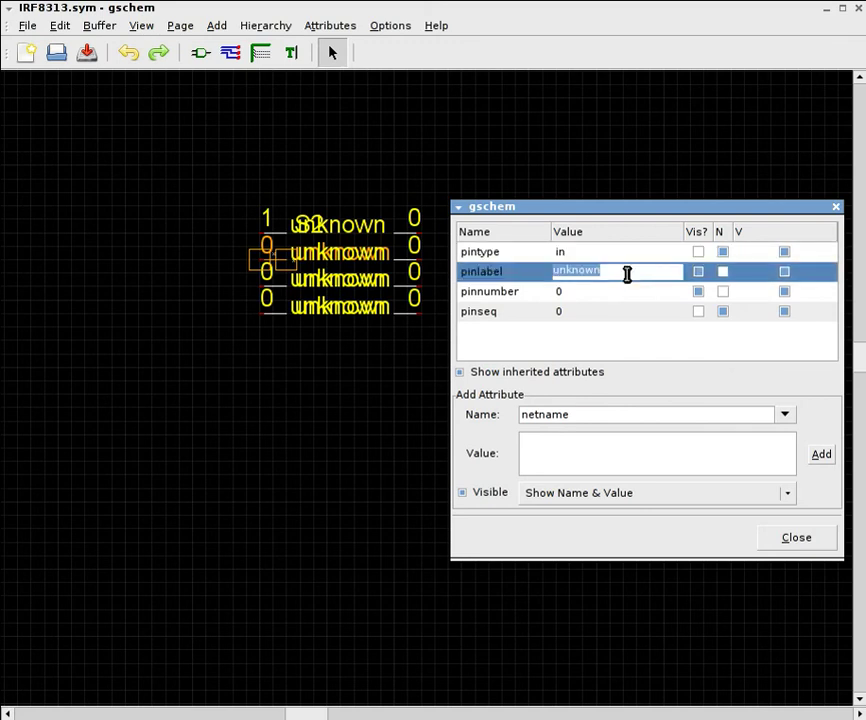
click(630, 291)
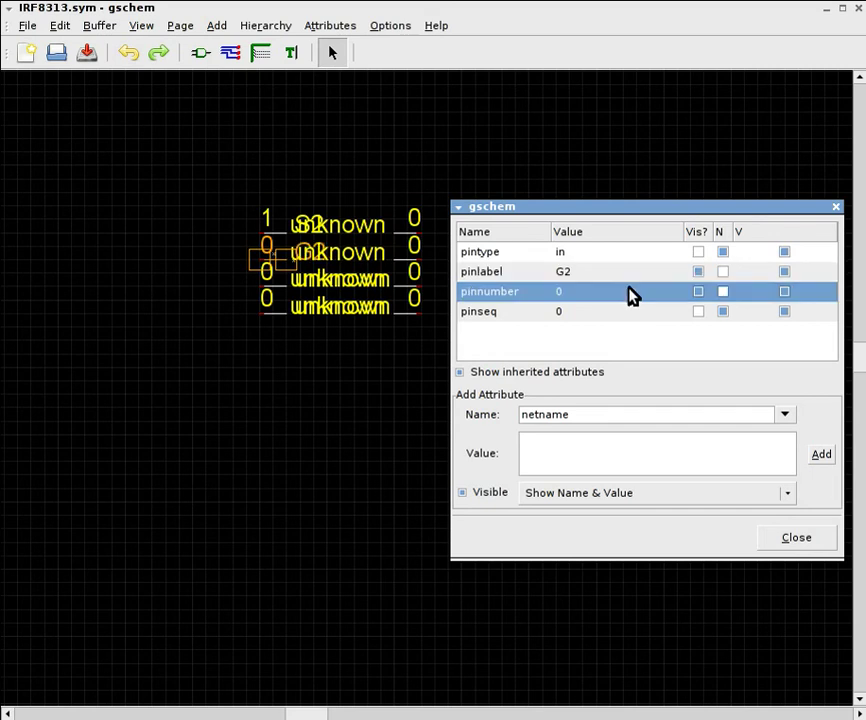
click(630, 291)
text(2)
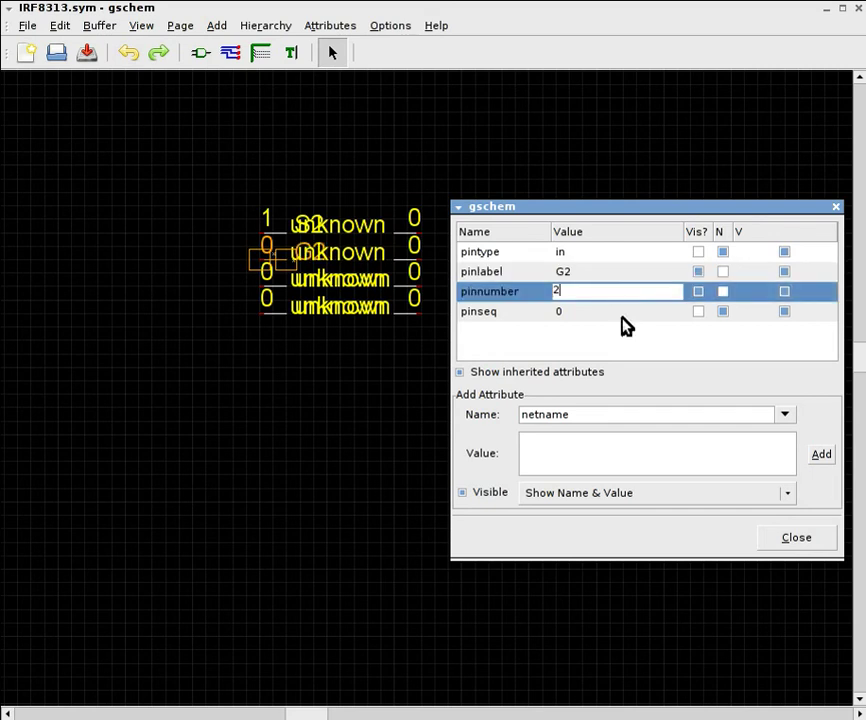
click(628, 311)
click(626, 313)
key(BackSpace)
text(2)
key(Return)
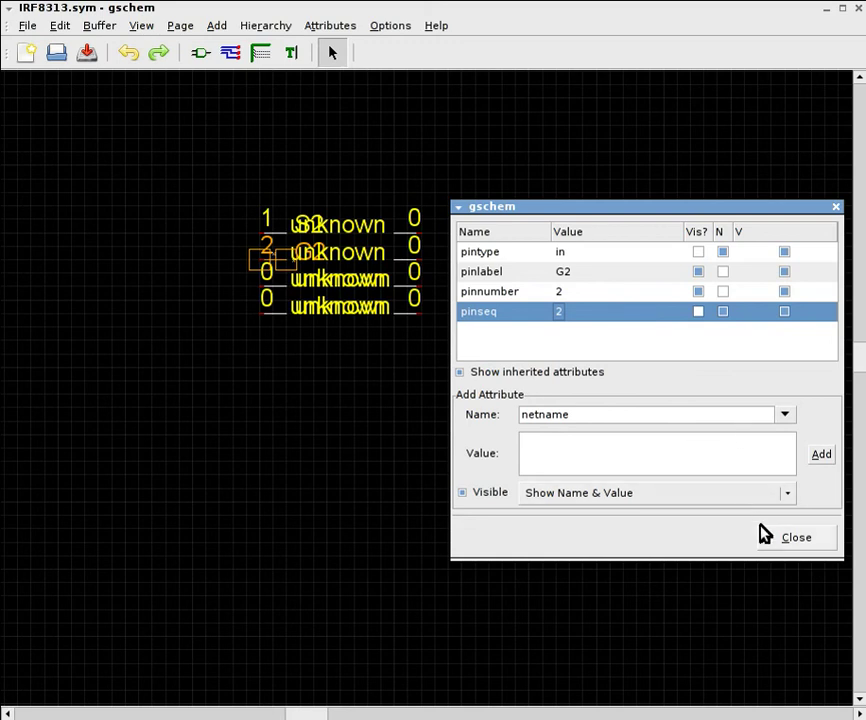
Select the third left pin and check its pinout in the datasheet
click(277, 292)
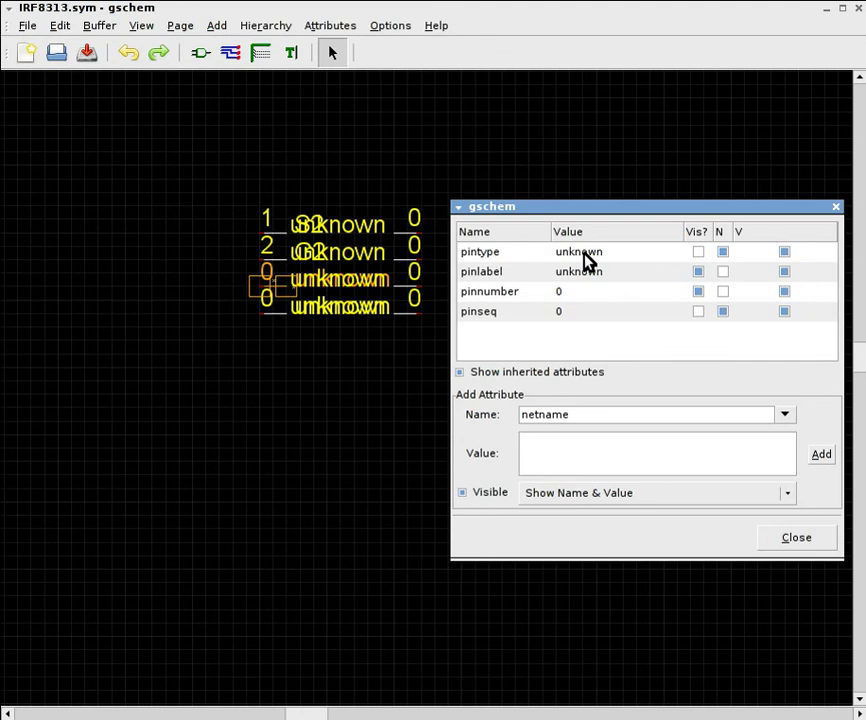
key(alt+Tab)
key(alt+Tab)
key(alt+Tab)
key(alt+Tab)
key(alt+Tab)
key(alt+Tab)
key(alt+Tab)
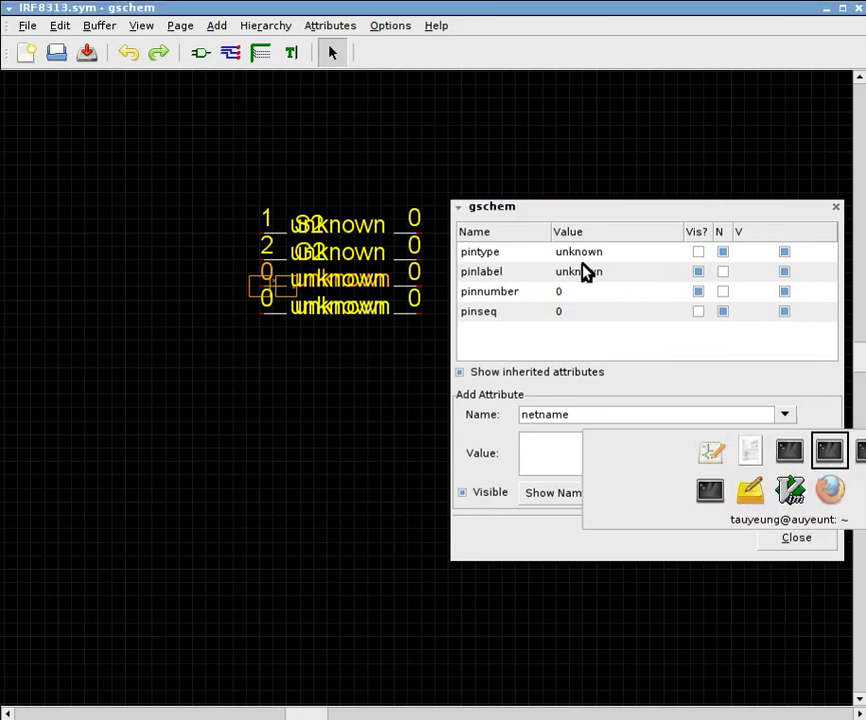
key(alt+Tab)
key(alt+Tab)
key(alt+Tab)
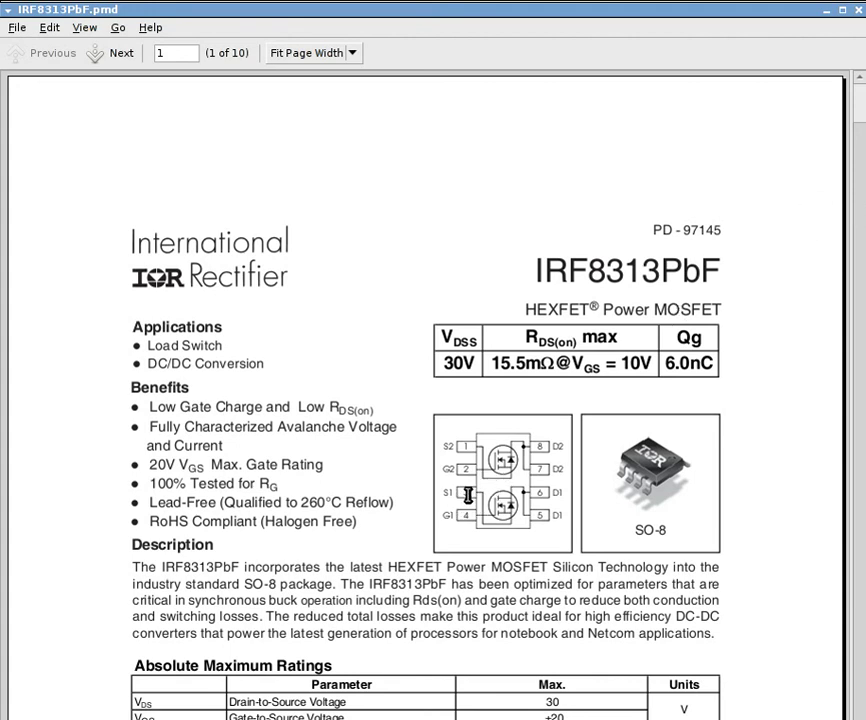
key(alt+Tab)
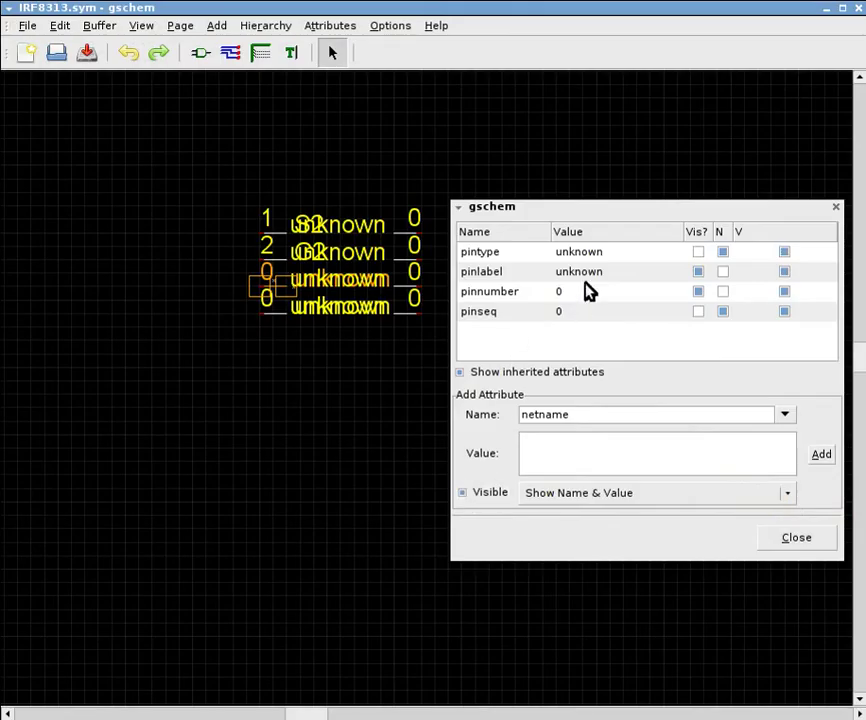
Set the third pin's pintype to pas and pinlabel to S1
click(638, 255)
click(639, 252)
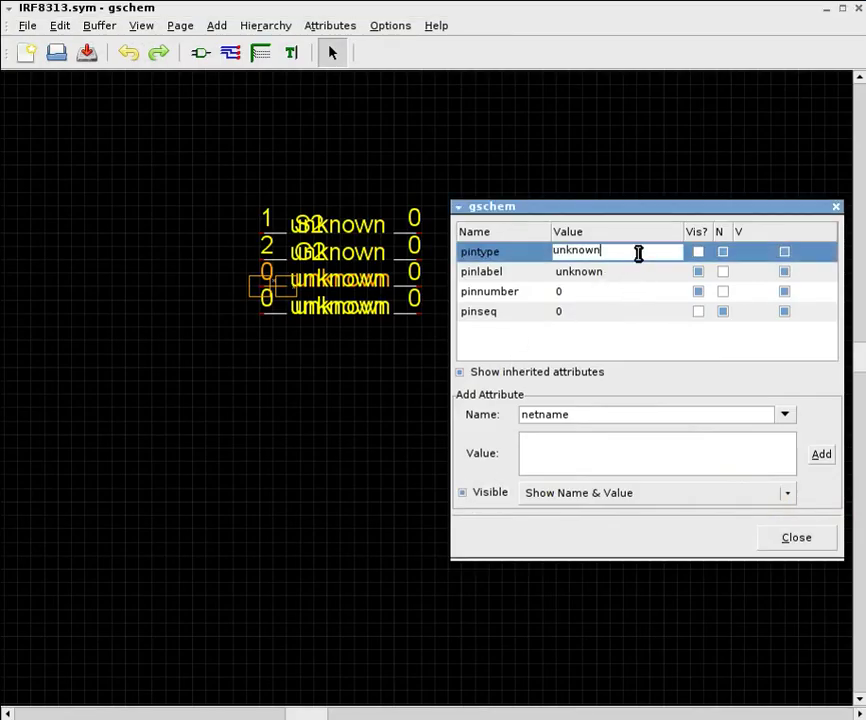
double_click(638, 254)
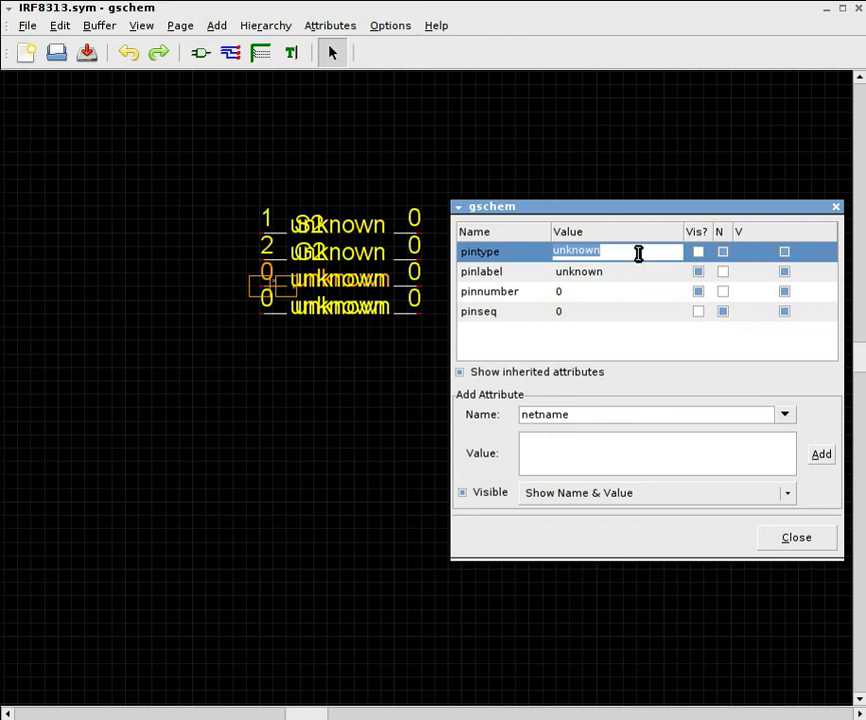
text(pas)
click(645, 275)
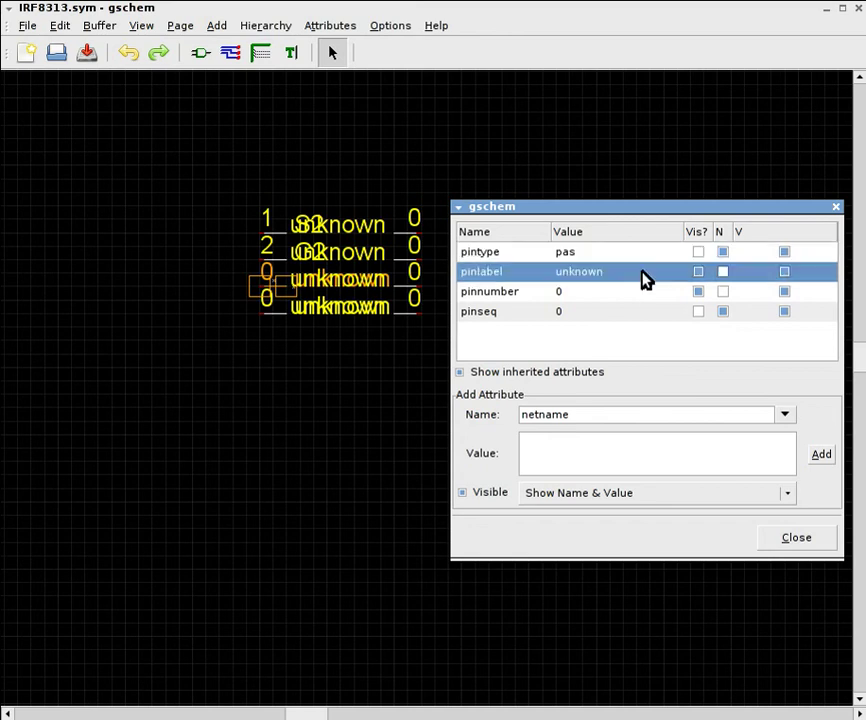
click(644, 274)
double_click(643, 274)
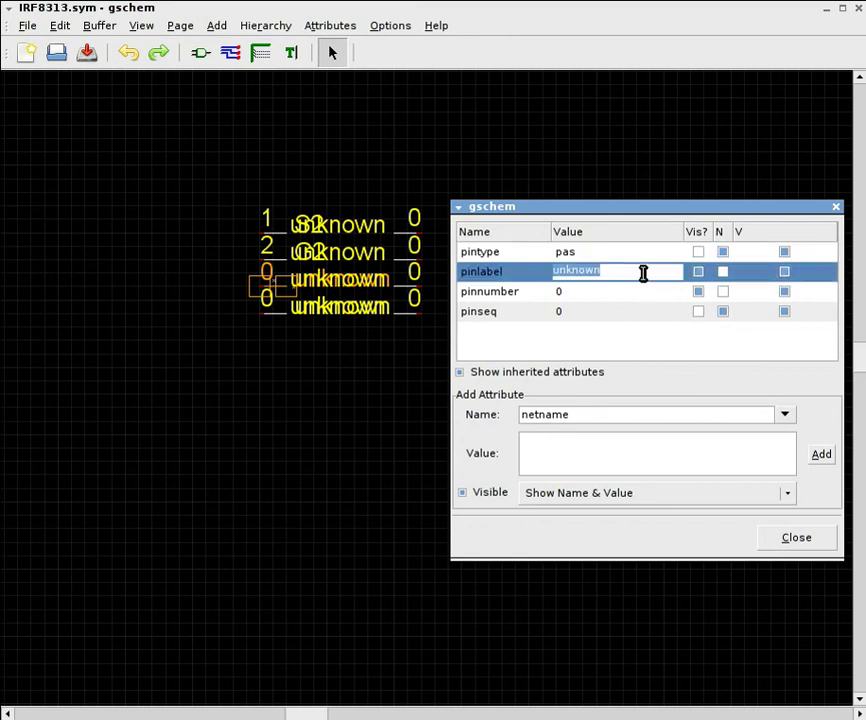
text(S1)
key(Return)
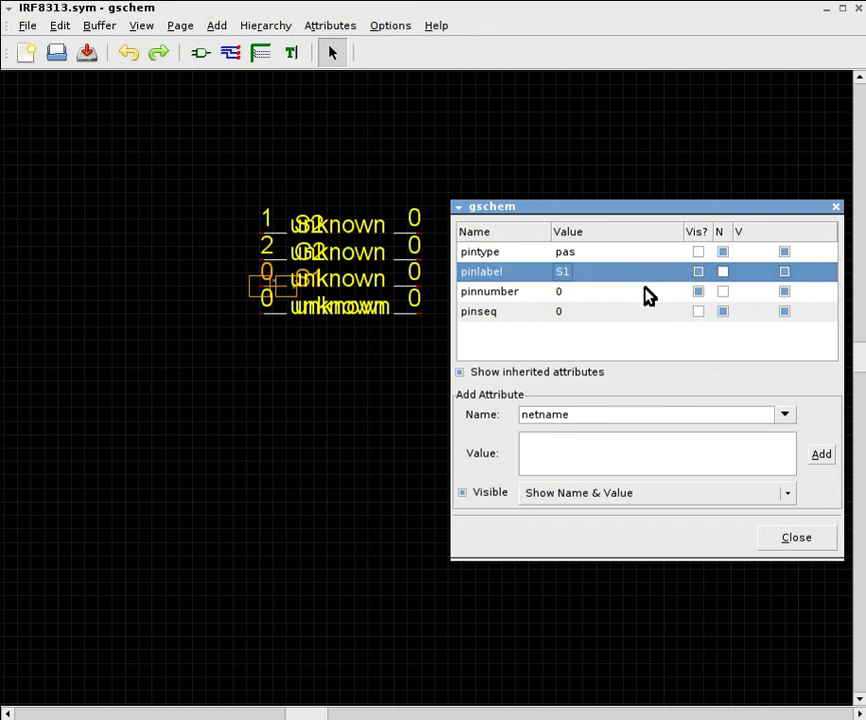
Set the third pin's pinnumber to 3 and pinseq to 3
click(645, 298)
click(645, 292)
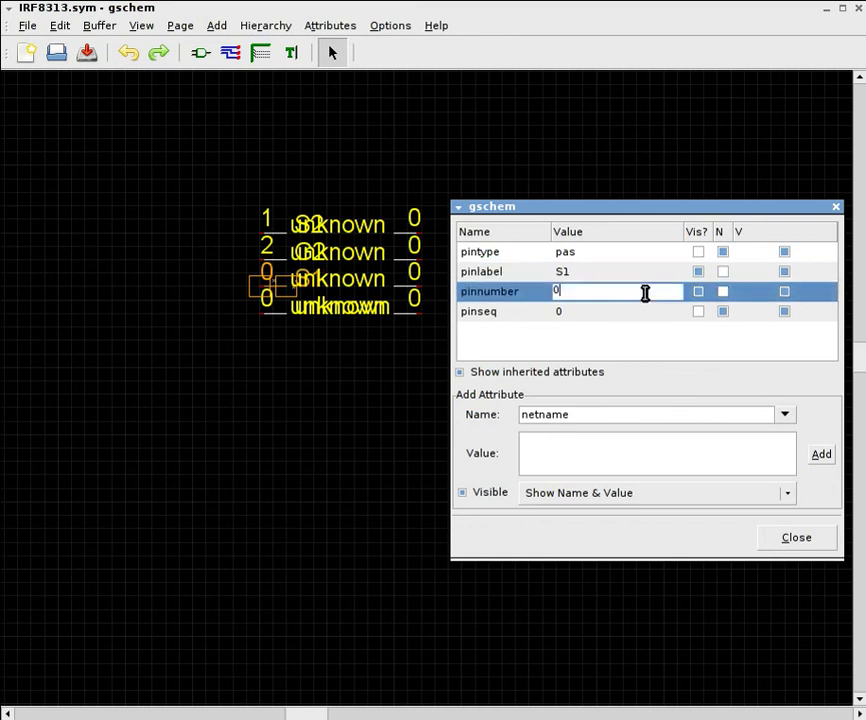
double_click(645, 292)
text(3)
key(Return)
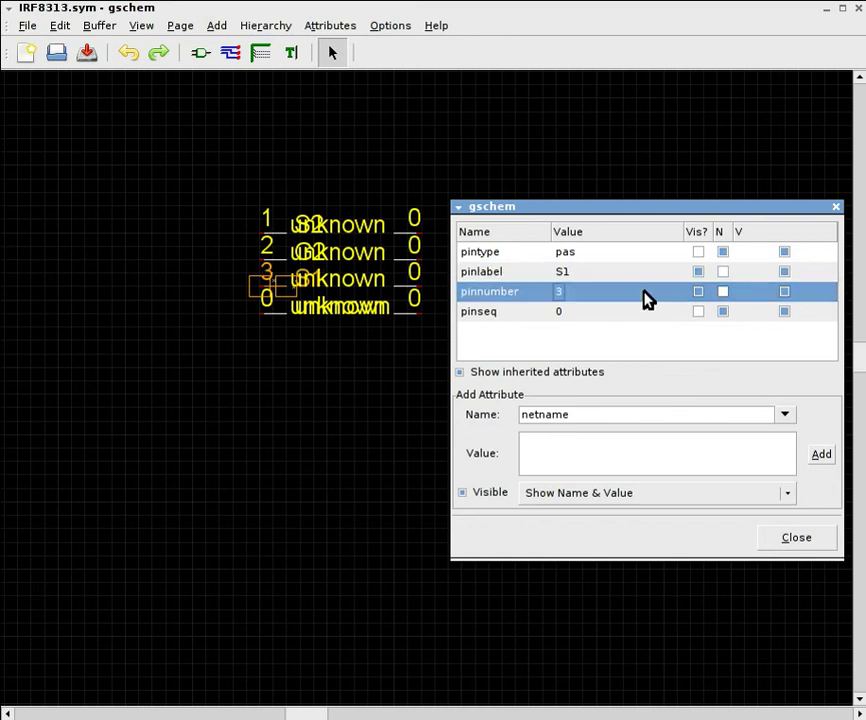
click(650, 312)
click(649, 314)
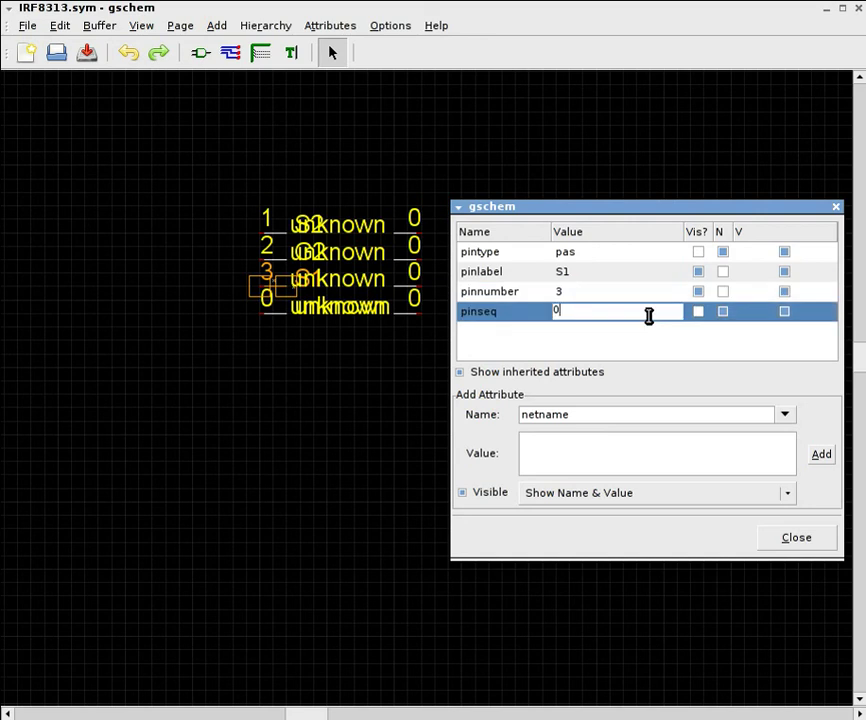
key(BackSpace)
text(3)
key(Return)
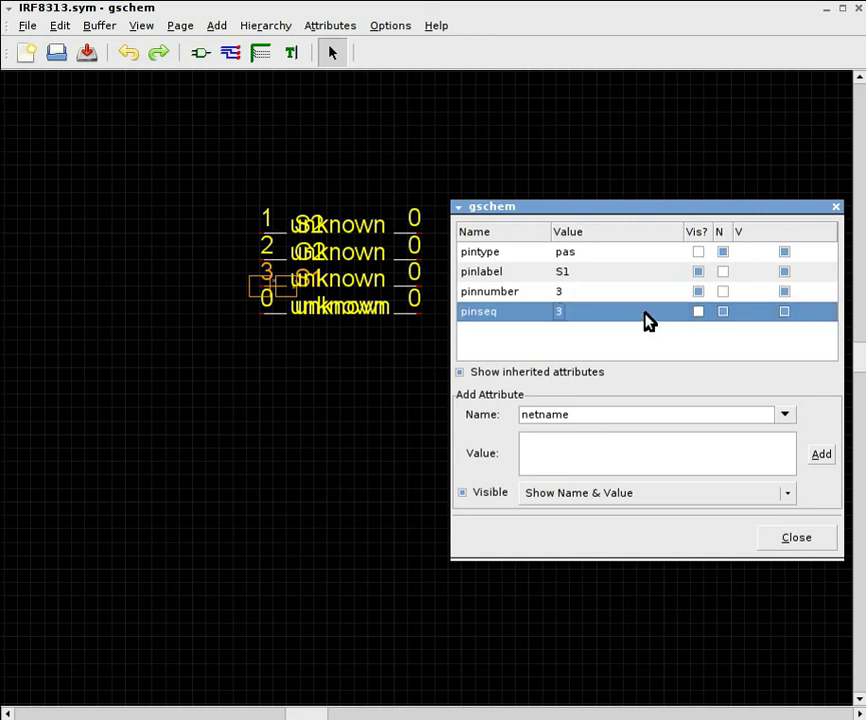
Draw a box from above pin 1's label down past the fourth row, enclosing the labels
click(277, 265)
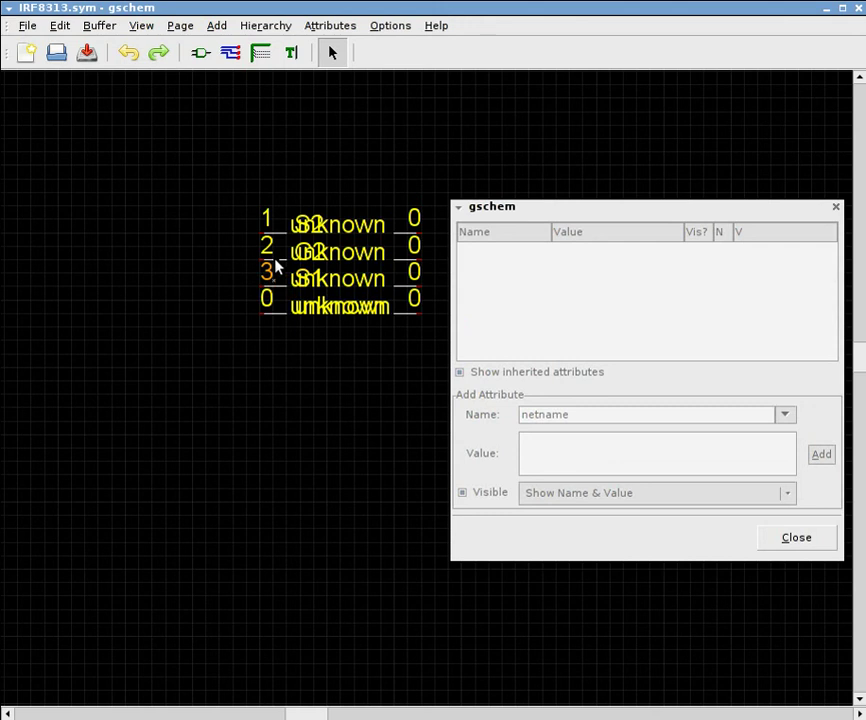
click(277, 263)
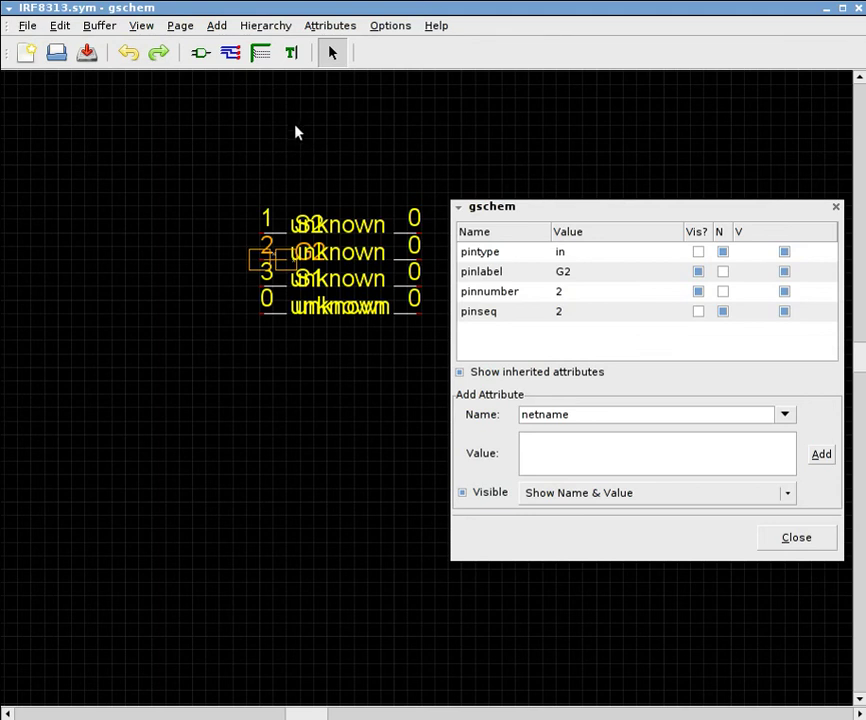
click(217, 27)
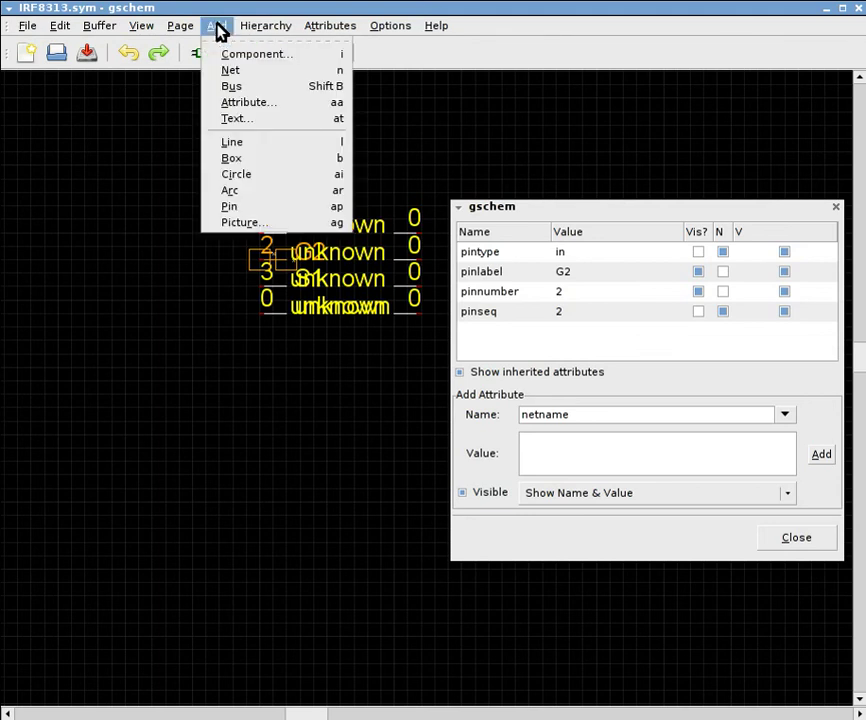
click(278, 172)
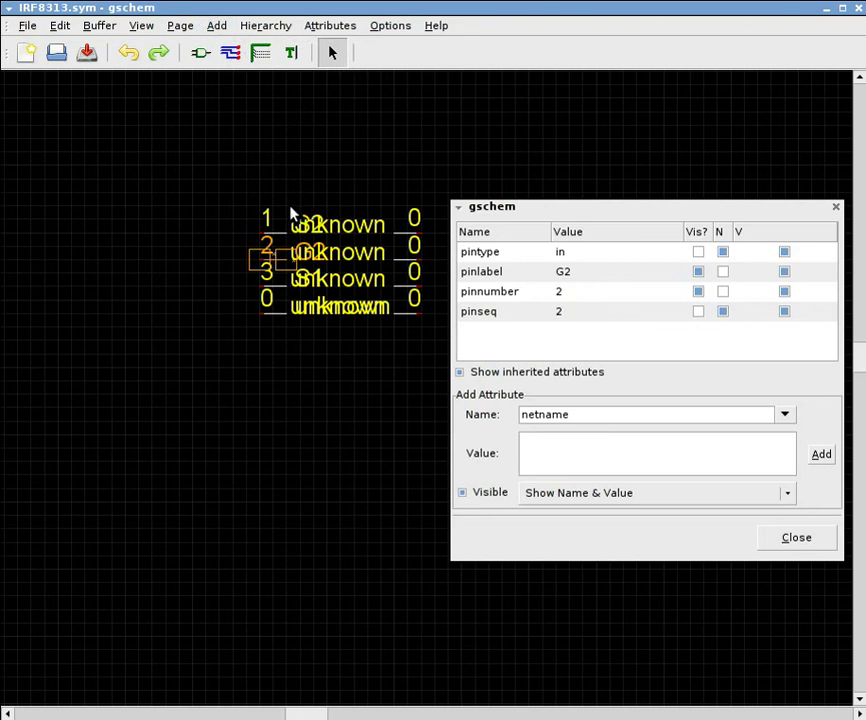
click(291, 214)
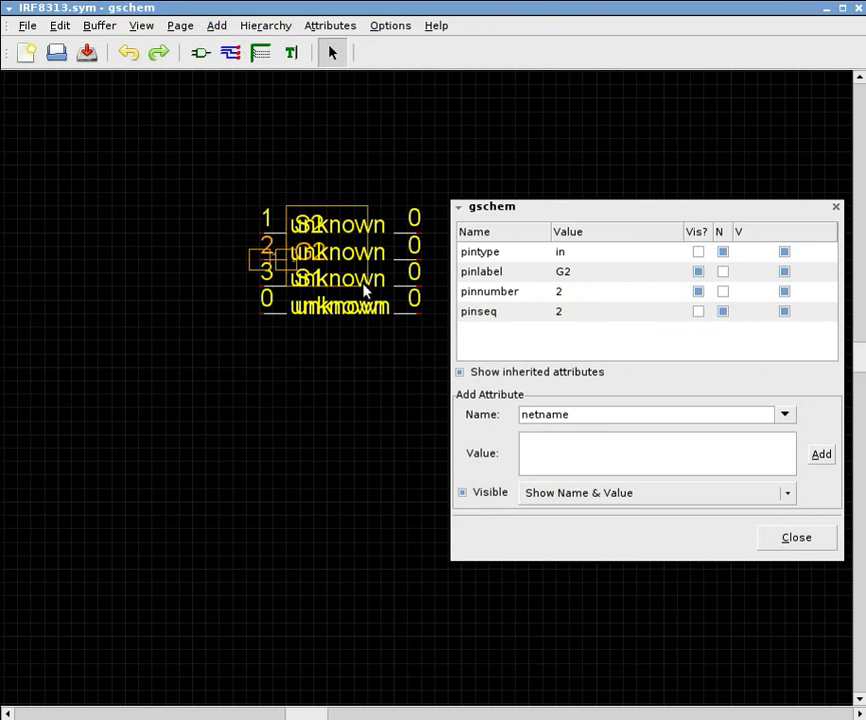
click(396, 346)
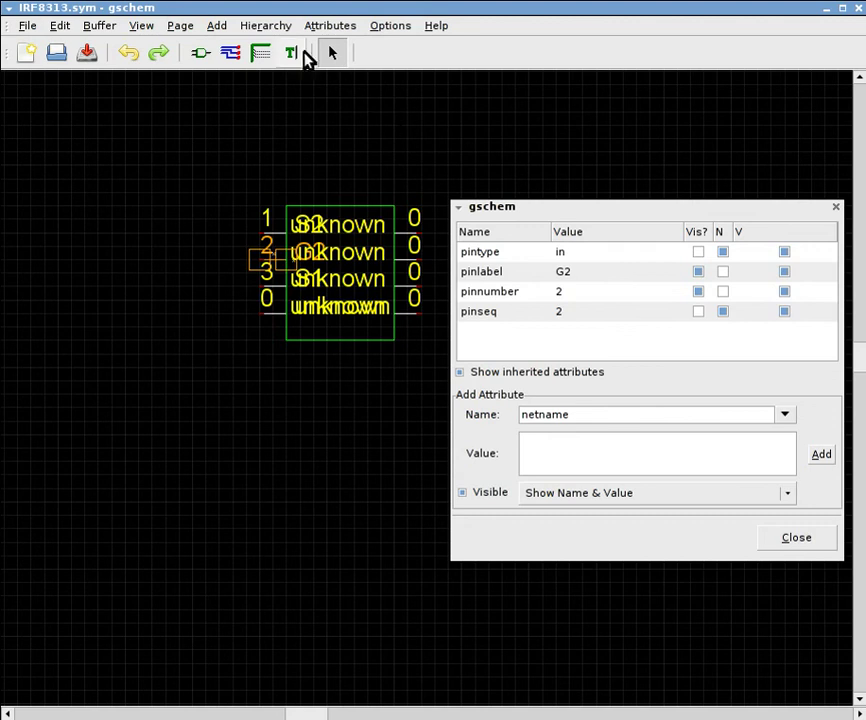
Clear the canvas selection, look through the Edit and Attributes menus, then bring up the Add menu
click(416, 147)
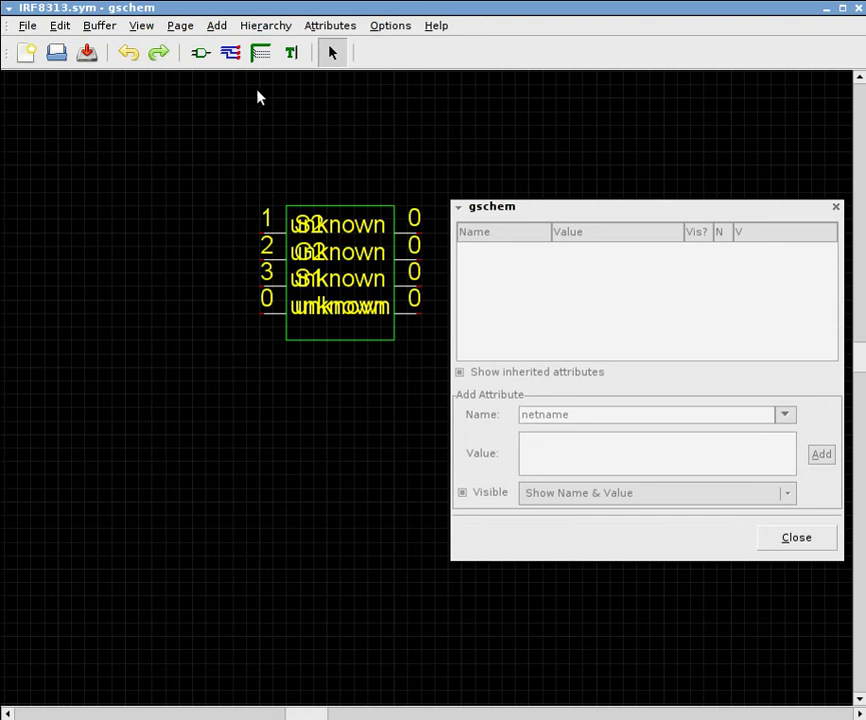
click(60, 26)
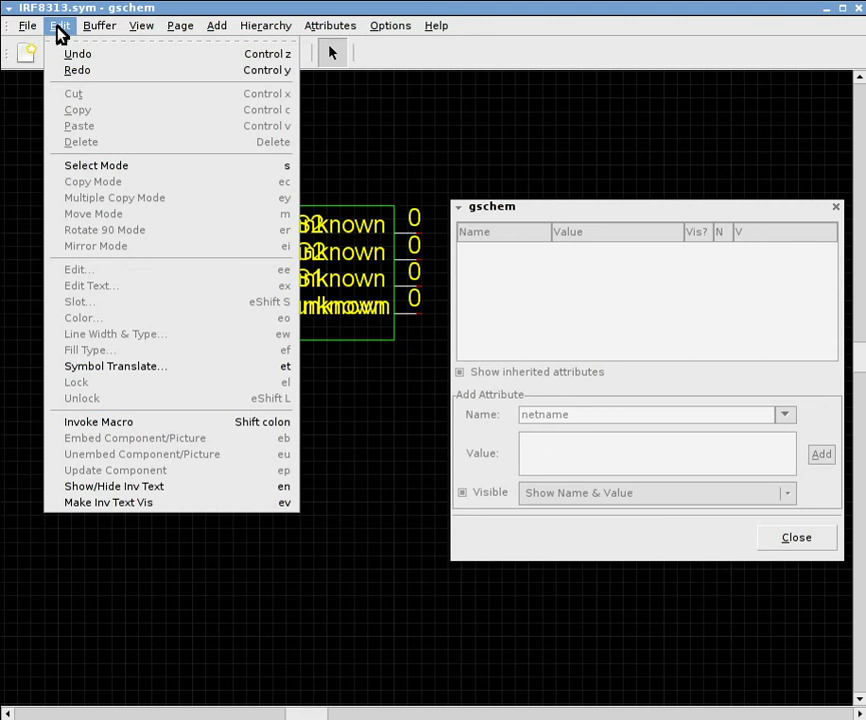
mouse_move(340, 33)
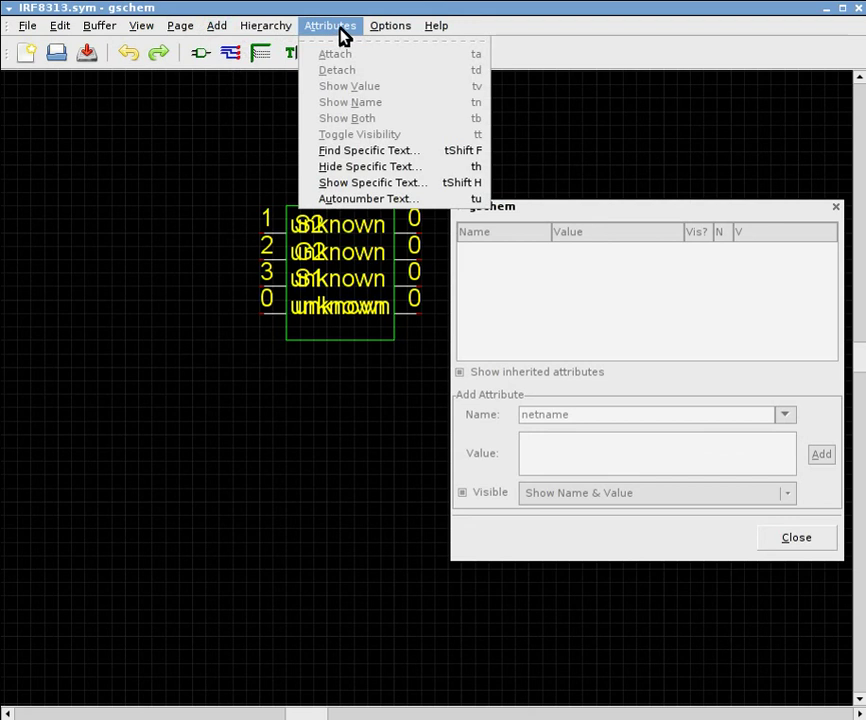
mouse_move(58, 30)
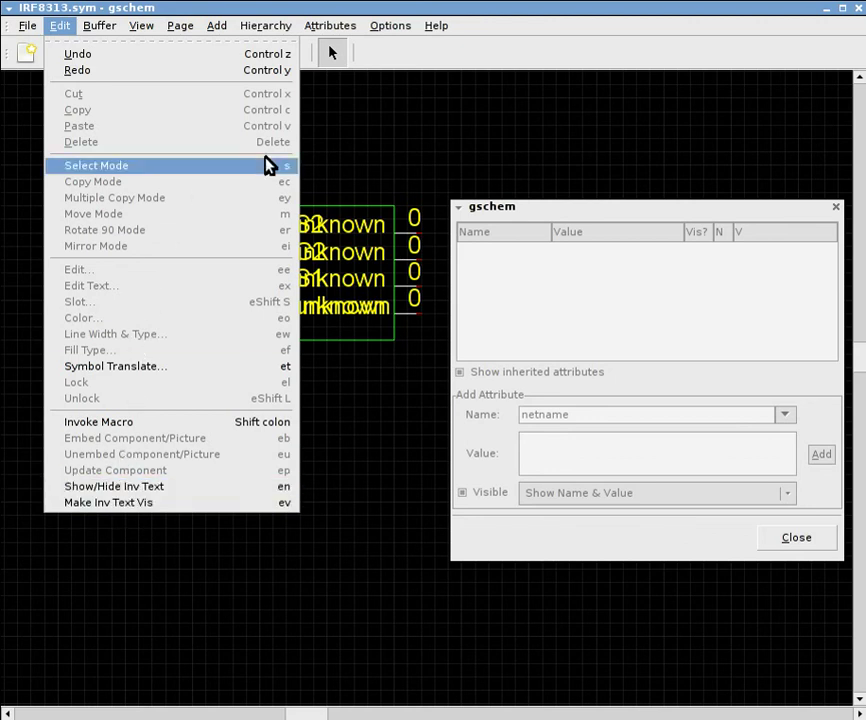
click(428, 62)
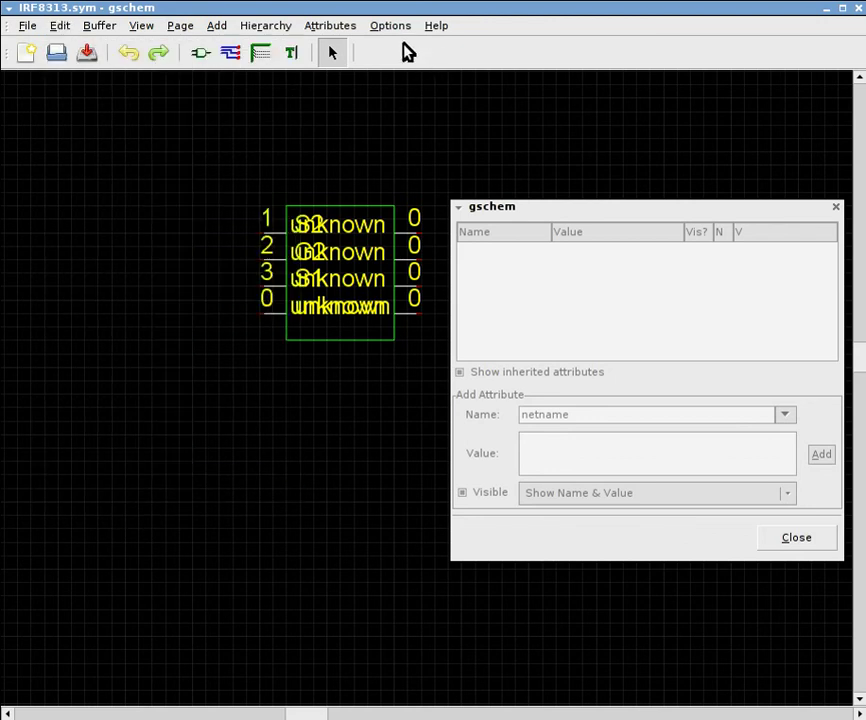
click(212, 27)
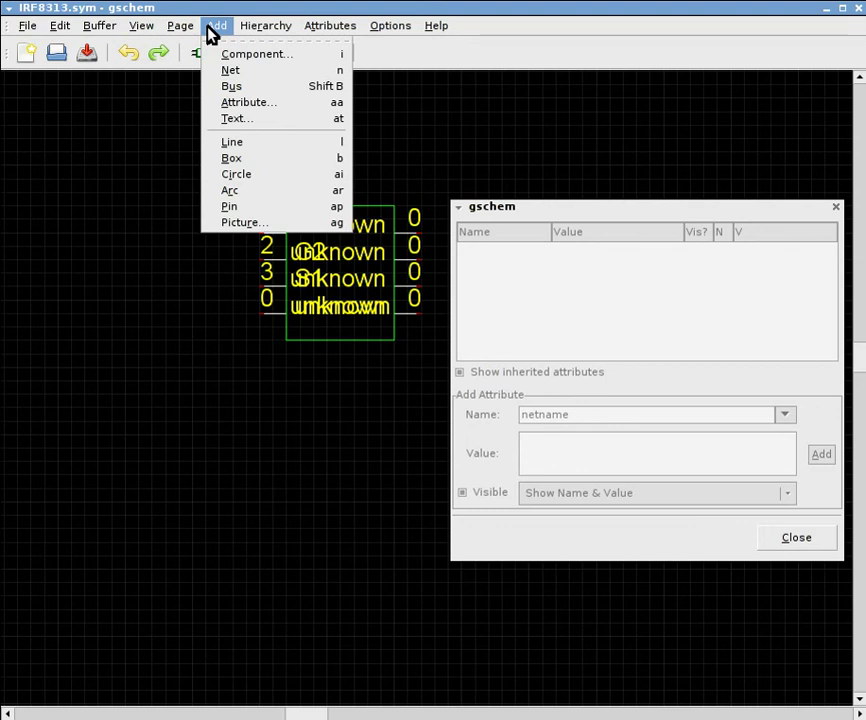